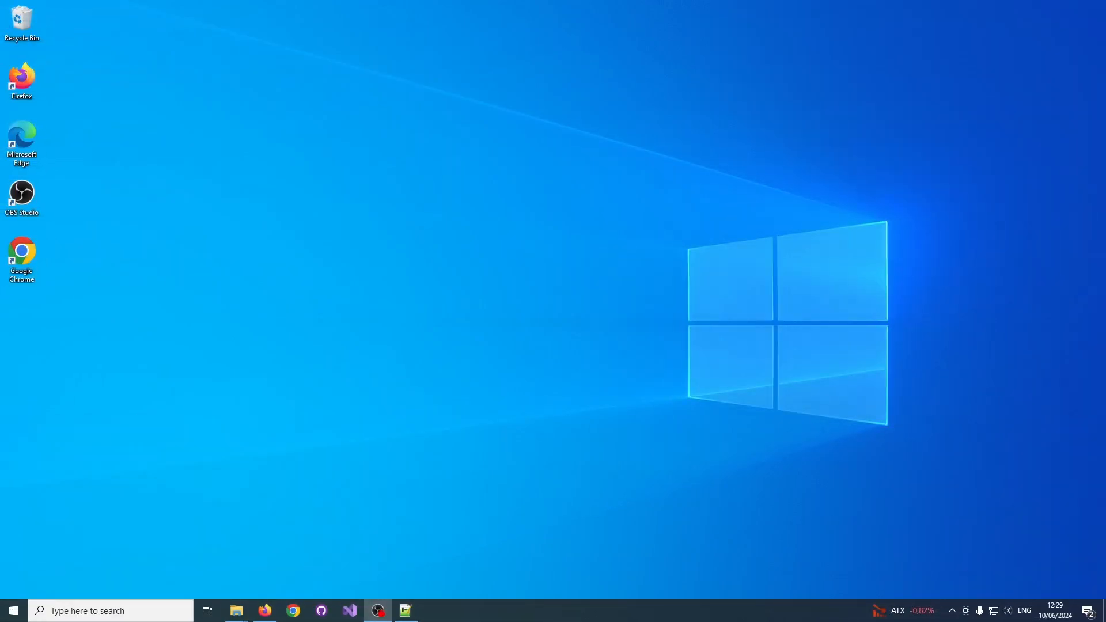
Switch to Firefox, download twitchy.ai Client 0.2.007 from the twitchy.ai download page, and close the browser.
{"action": "left_click", "coordinate": [265, 612]}
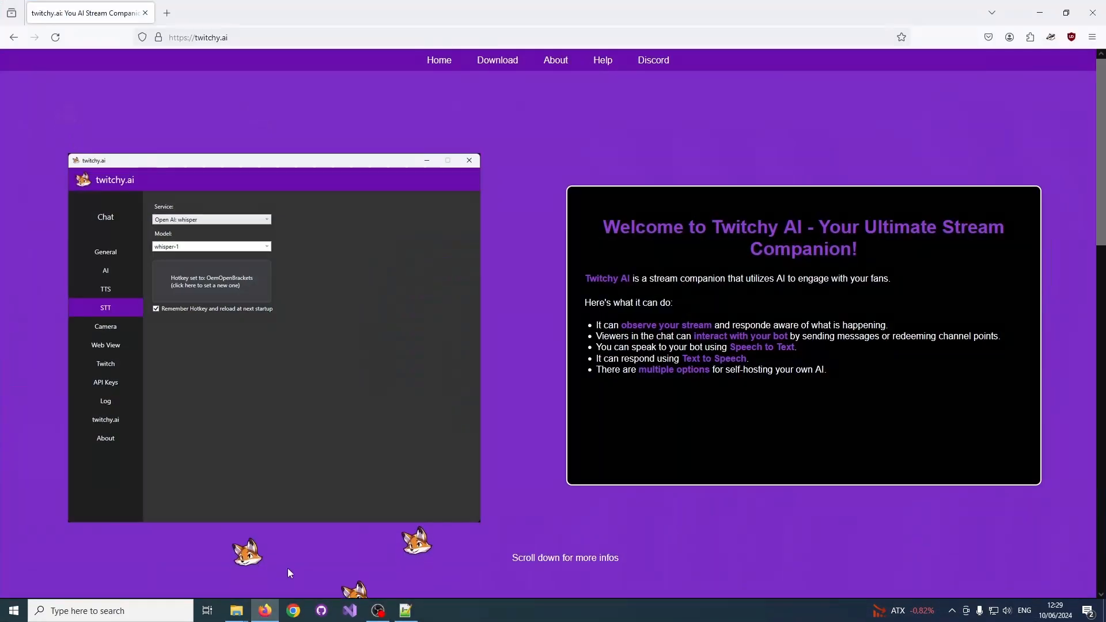
{"action": "left_click", "coordinate": [498, 63]}
{"action": "left_click", "coordinate": [632, 315]}
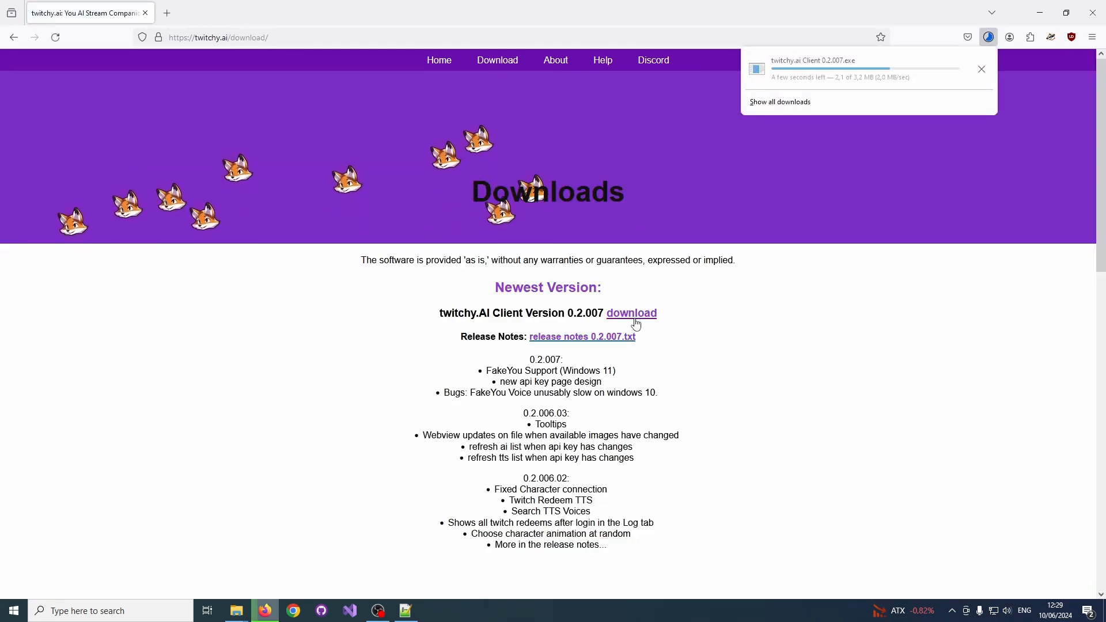
{"action": "left_click", "coordinate": [1103, 4]}
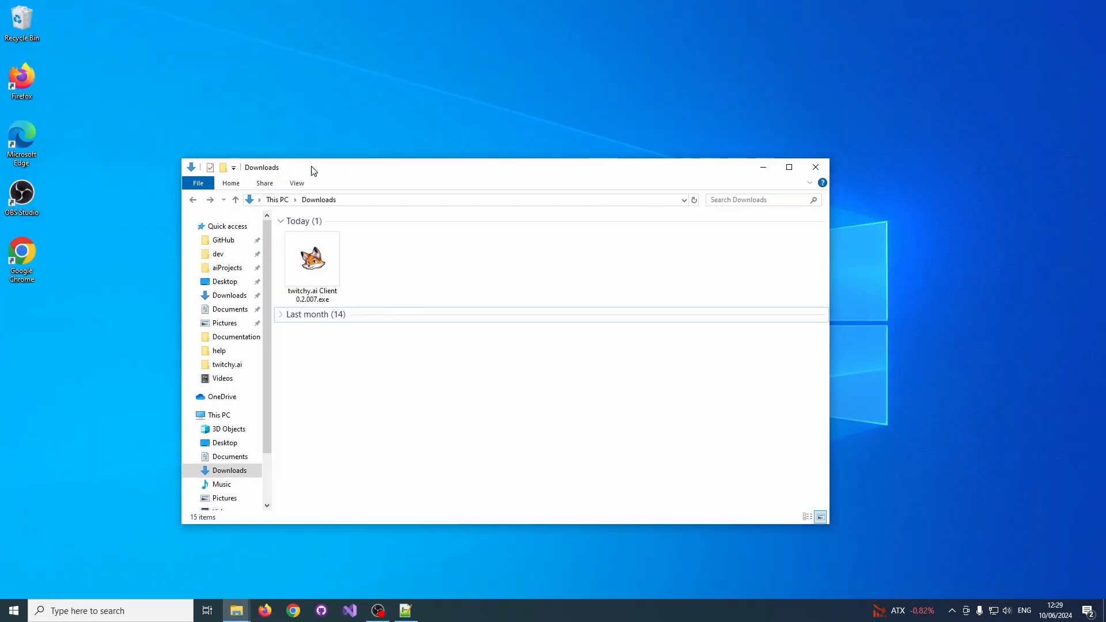
Run twitchy.ai Client 0.2.007.exe despite the SmartScreen block, and put away the Downloads folder and the Welcome window.
{"action": "double_click", "coordinate": [322, 250]}
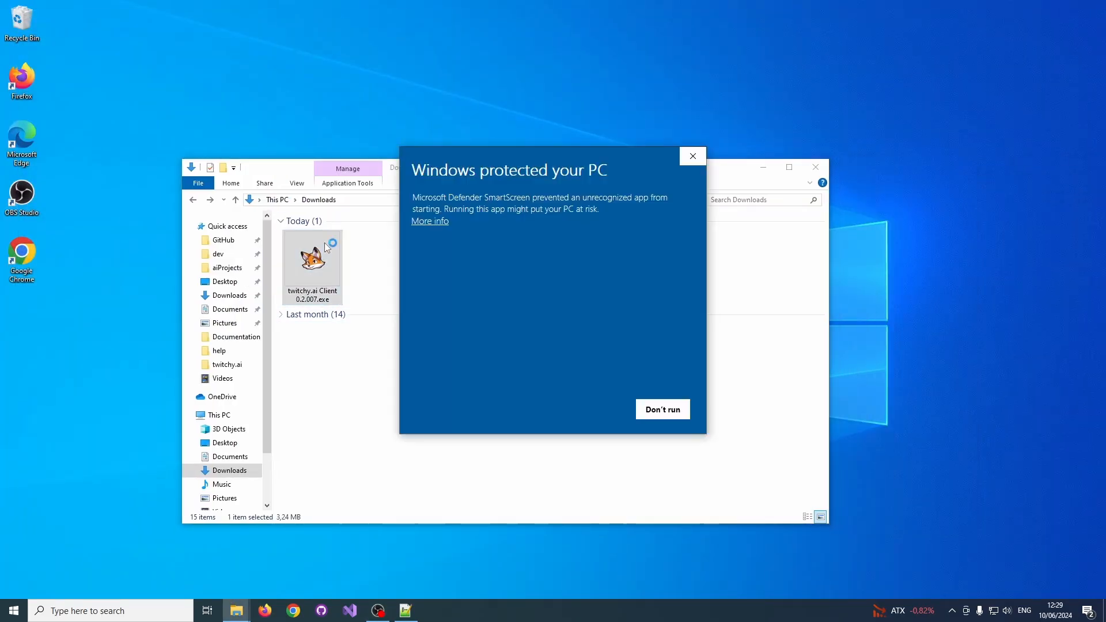
{"action": "left_click", "coordinate": [433, 223]}
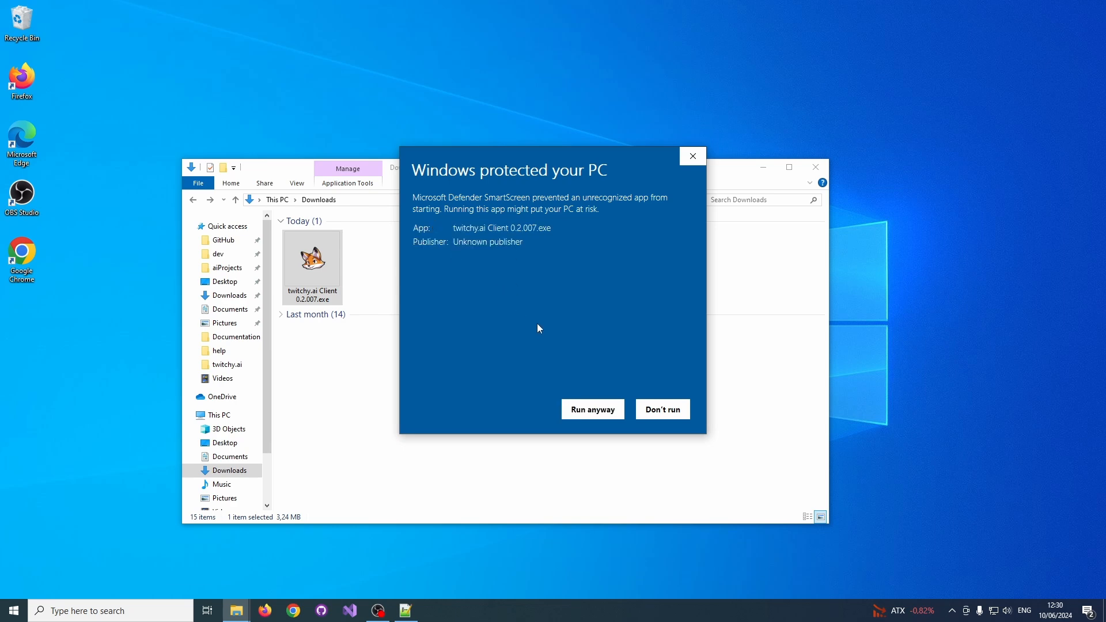
{"action": "left_click", "coordinate": [596, 408]}
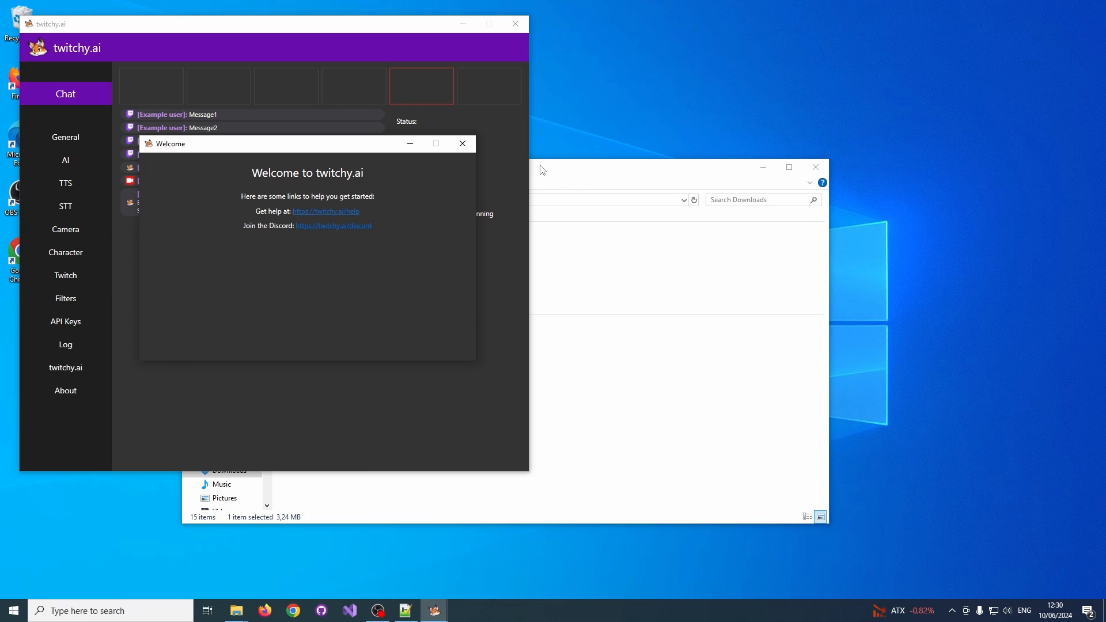
{"action": "left_click", "coordinate": [544, 170]}
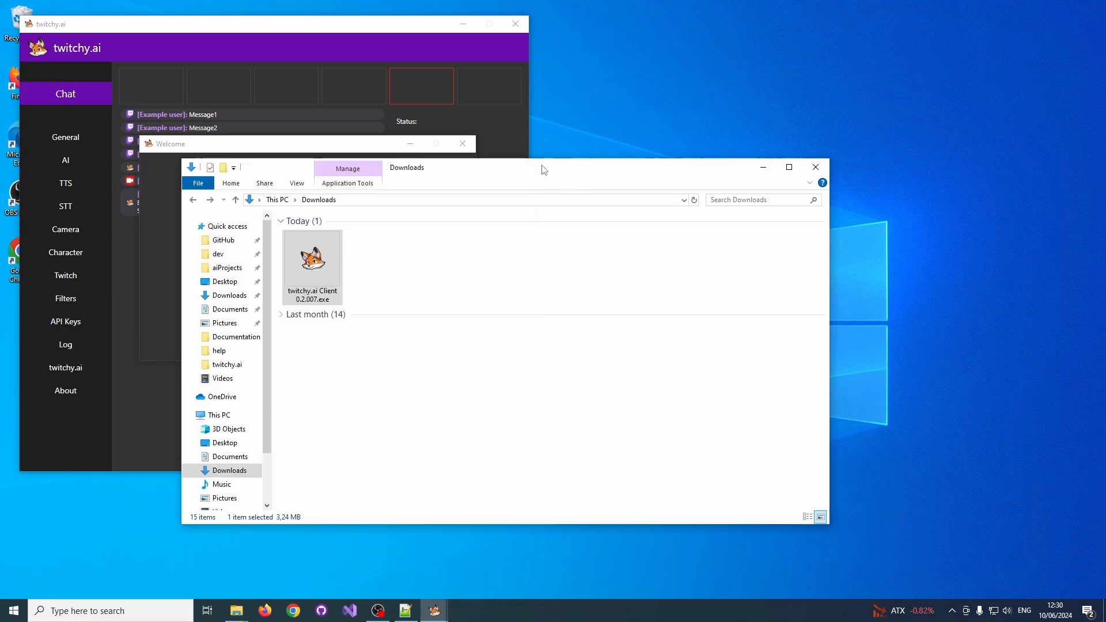
{"action": "left_click", "coordinate": [236, 611]}
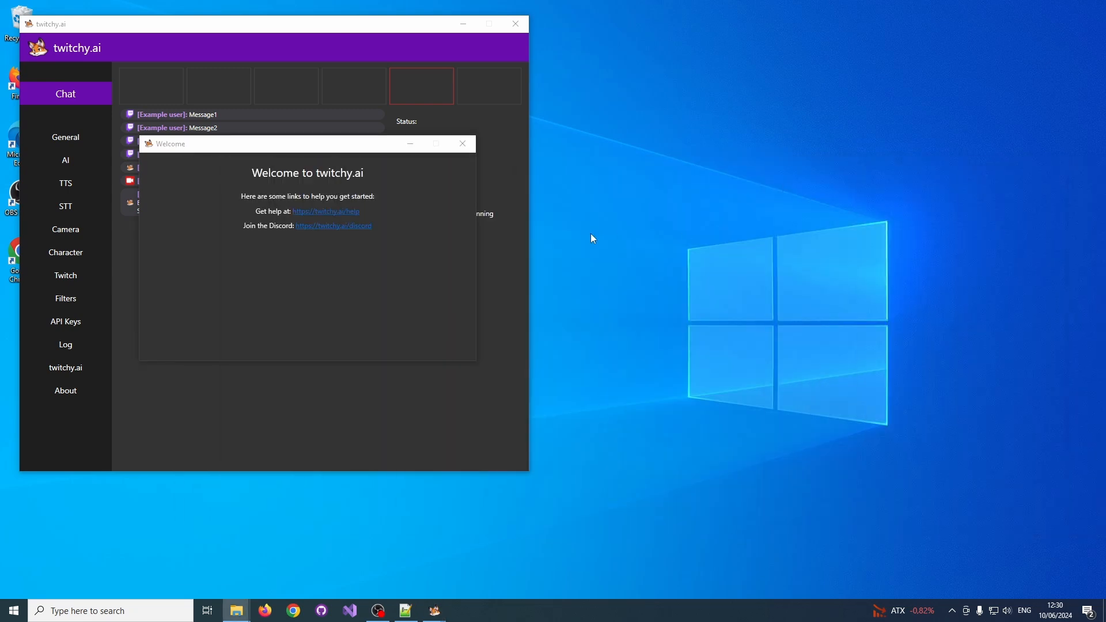
{"action": "left_click", "coordinate": [465, 147]}
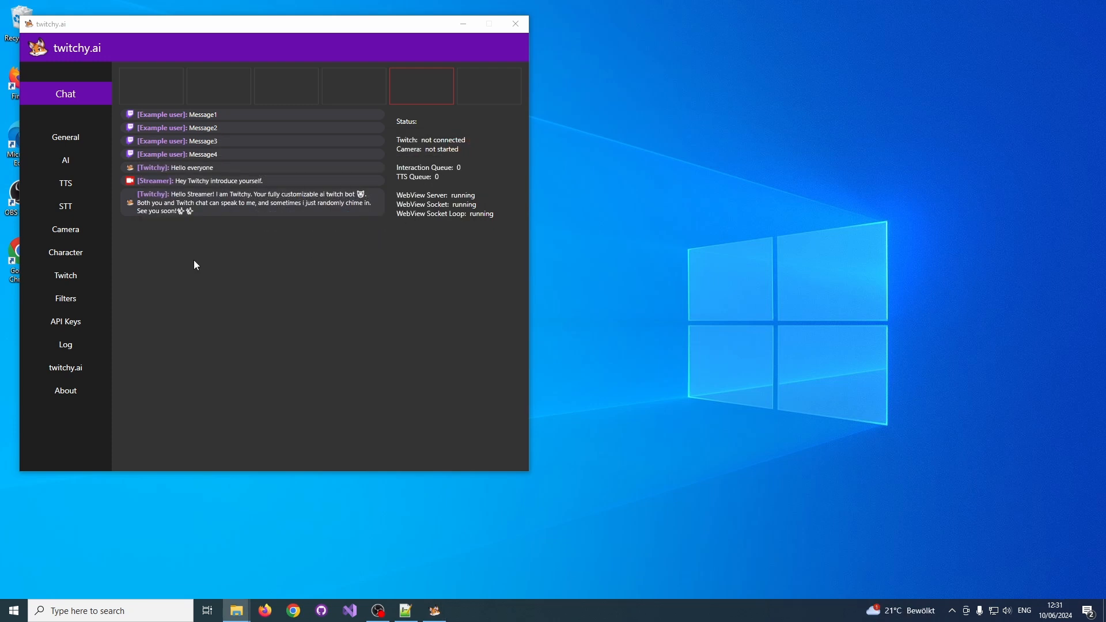
Paste the OpenAI API key into the twitchy.ai API key settings.
{"action": "left_click", "coordinate": [70, 324]}
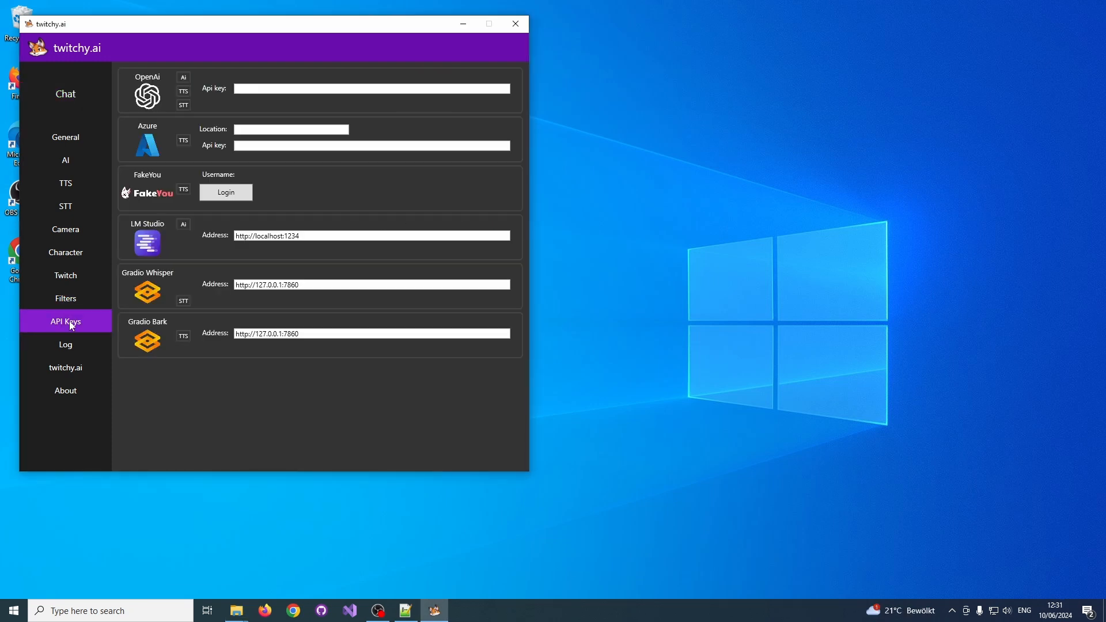
{"action": "key", "text": "alt+Tab"}
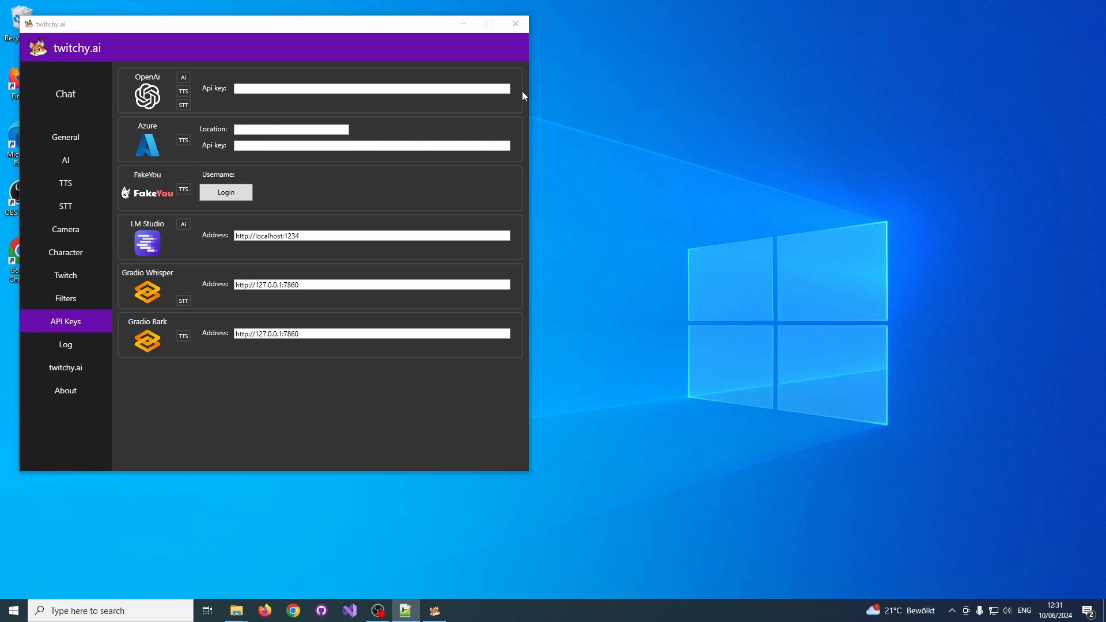
{"action": "left_click", "coordinate": [444, 88]}
{"action": "key", "text": "ctrl+v"}
Set the Azure location to eastus and paste the Azure API key.
{"action": "key", "text": "alt+Tab"}
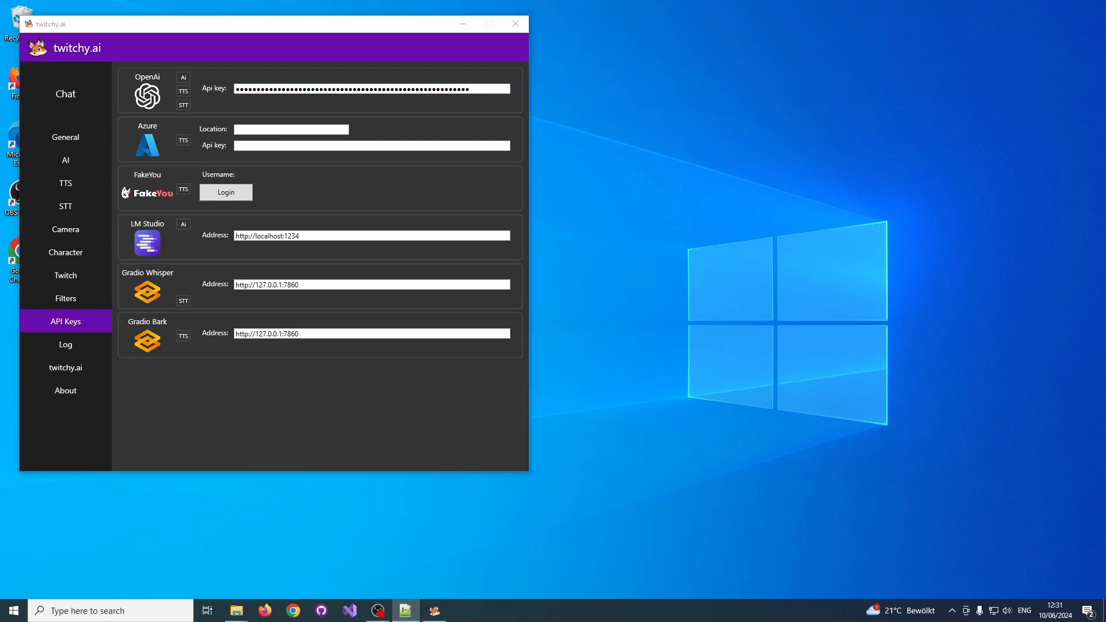
{"action": "left_click", "coordinate": [306, 131]}
{"action": "type", "text": "eastus"}
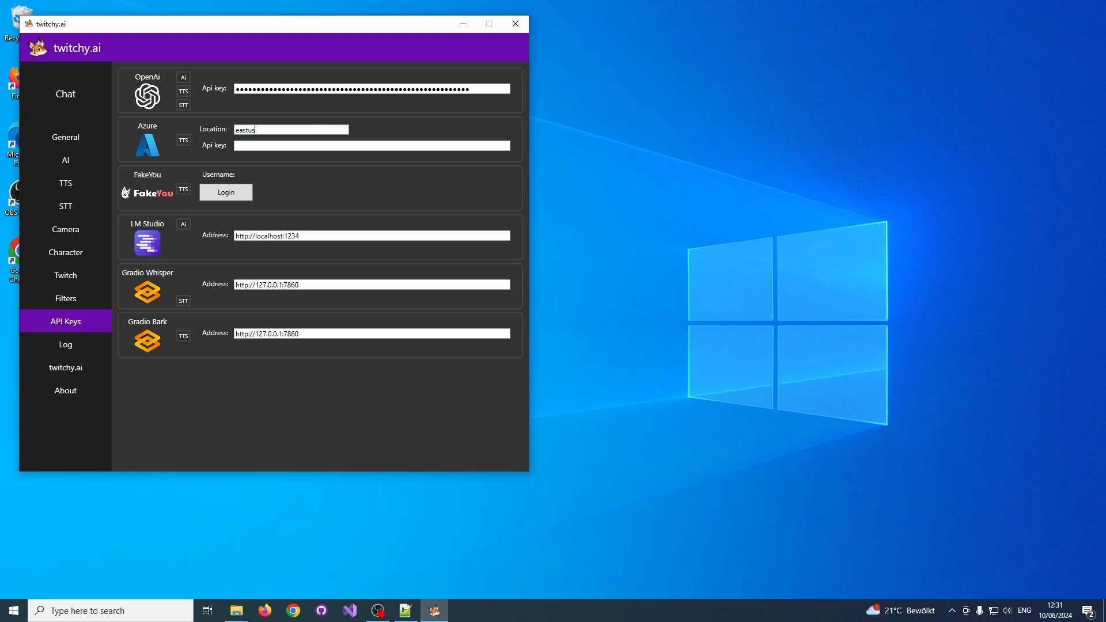
{"action": "key", "text": "alt+Tab"}
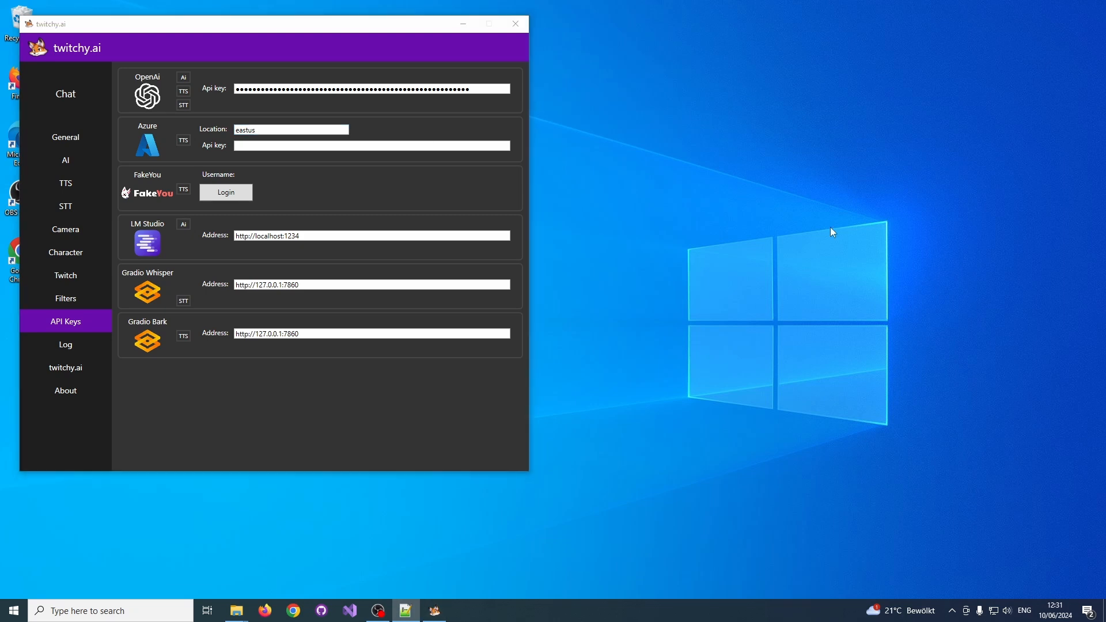
{"action": "left_click", "coordinate": [384, 145]}
{"action": "key", "text": "ctrl+v"}
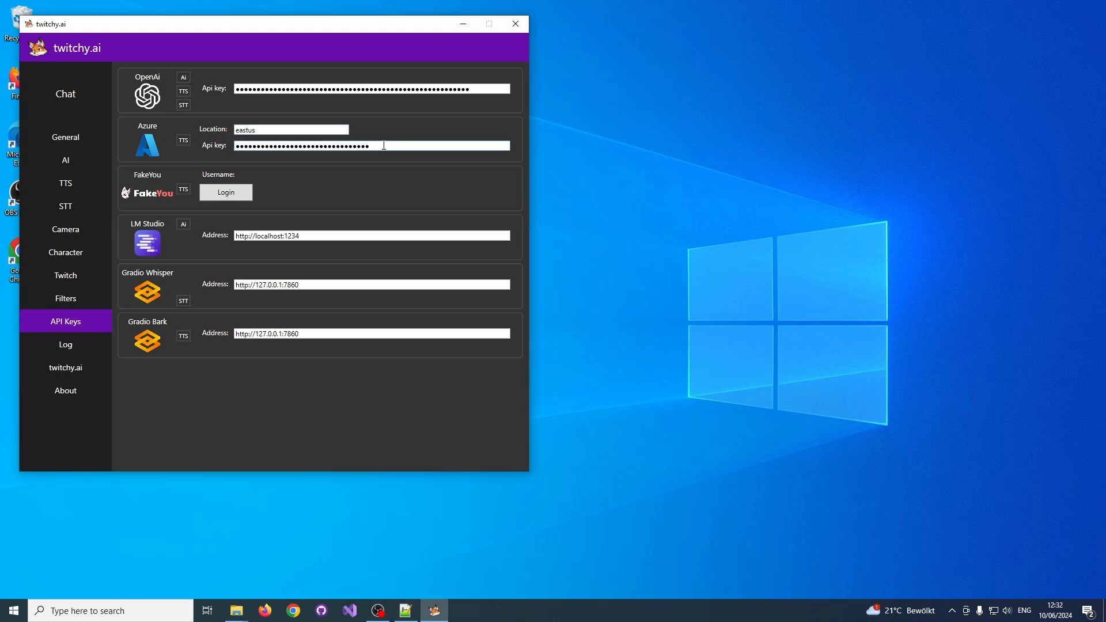
Keep Open AI as the AI service and choose gpt-4o as its model.
{"action": "left_click", "coordinate": [53, 167]}
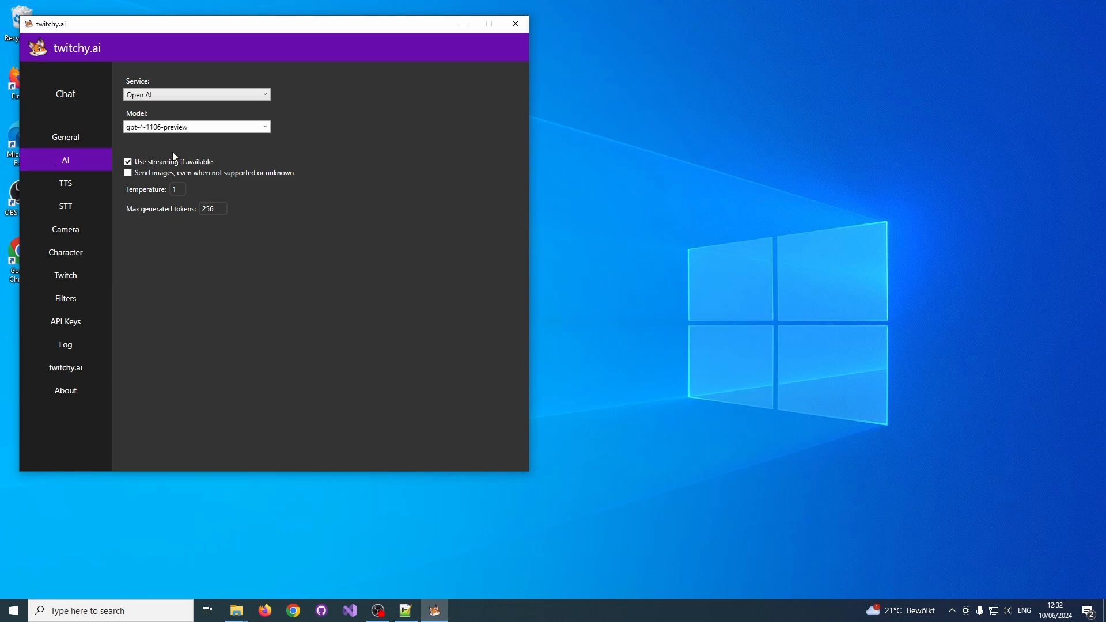
{"action": "left_click", "coordinate": [256, 97]}
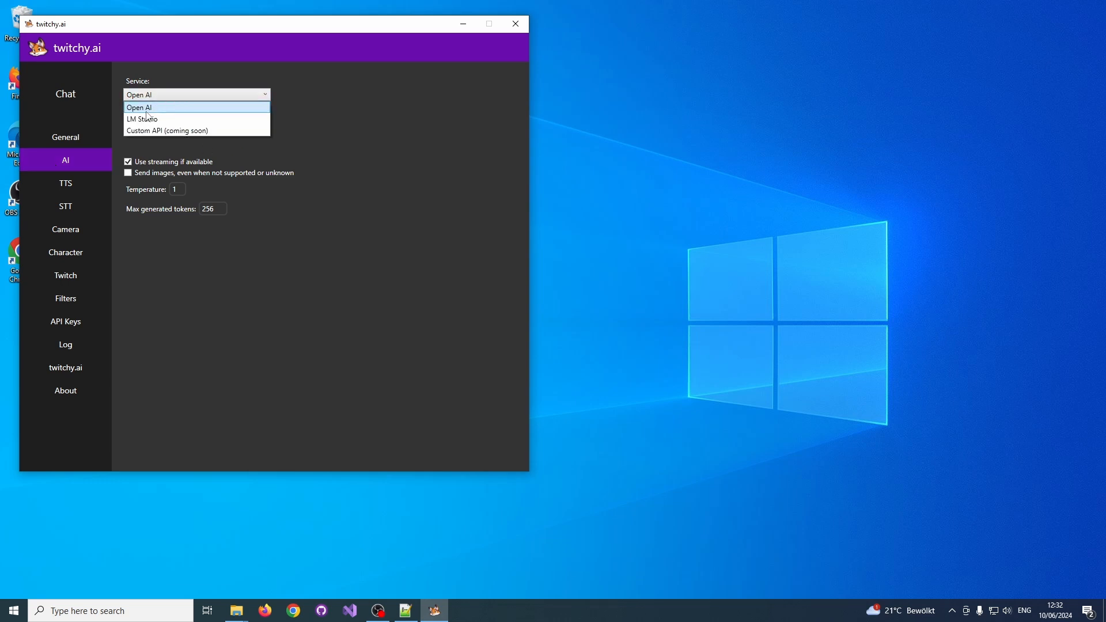
{"action": "left_click", "coordinate": [351, 133]}
{"action": "left_click", "coordinate": [265, 128]}
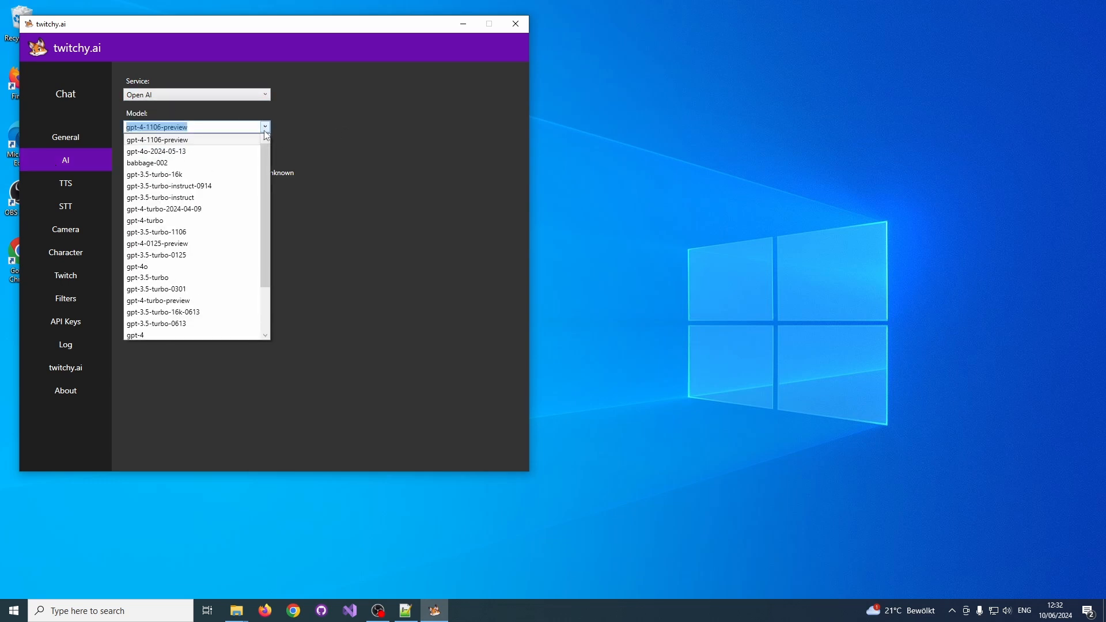
{"action": "left_click", "coordinate": [200, 267]}
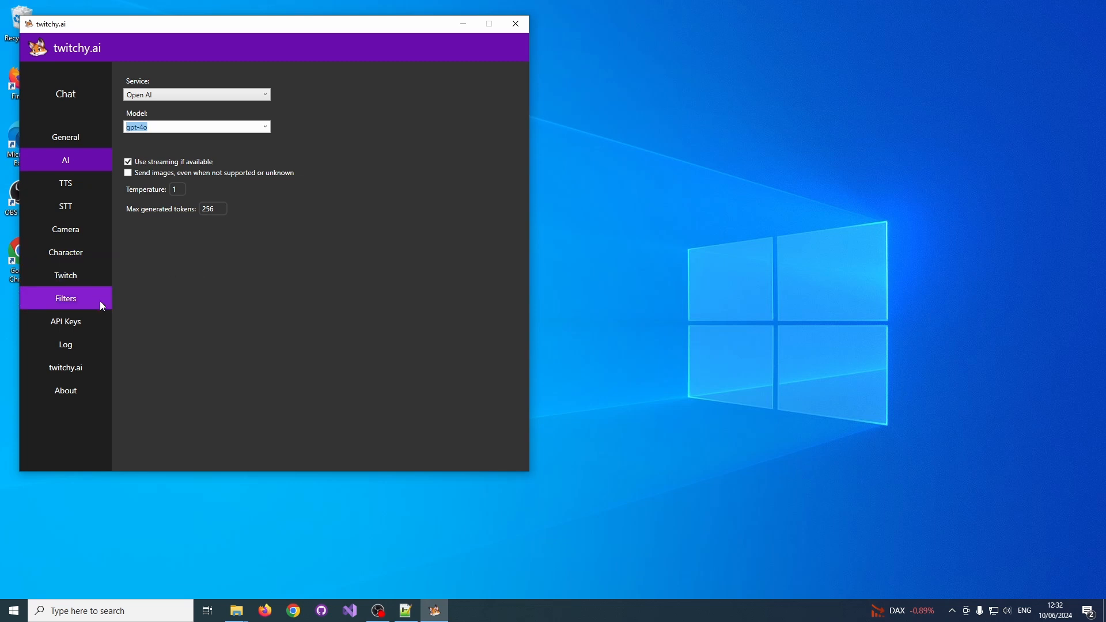
Set the speech-to-text hotkey to the opening bracket (OemOpenBrackets) and have it remembered for the next startup.
{"action": "left_click", "coordinate": [67, 211]}
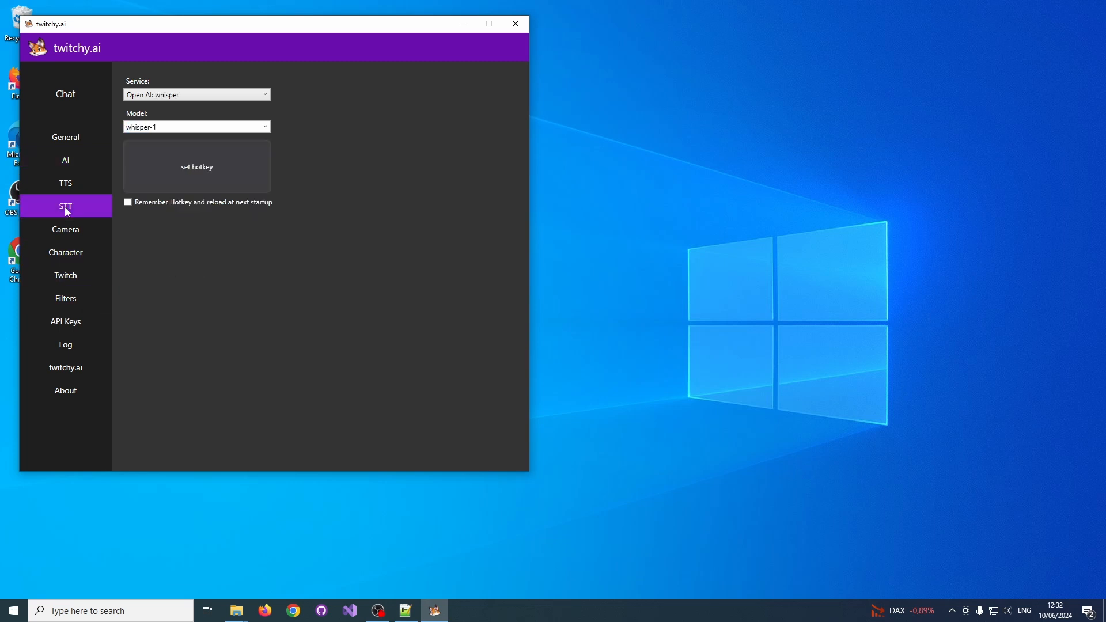
{"action": "left_click", "coordinate": [207, 194]}
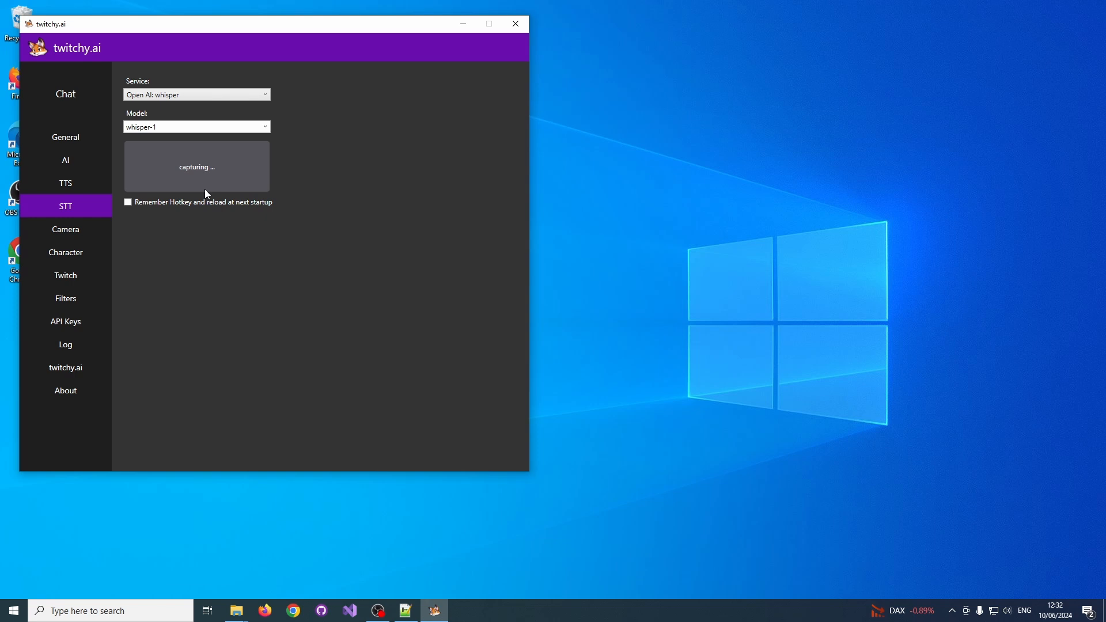
{"action": "key", "text": "bracketleft"}
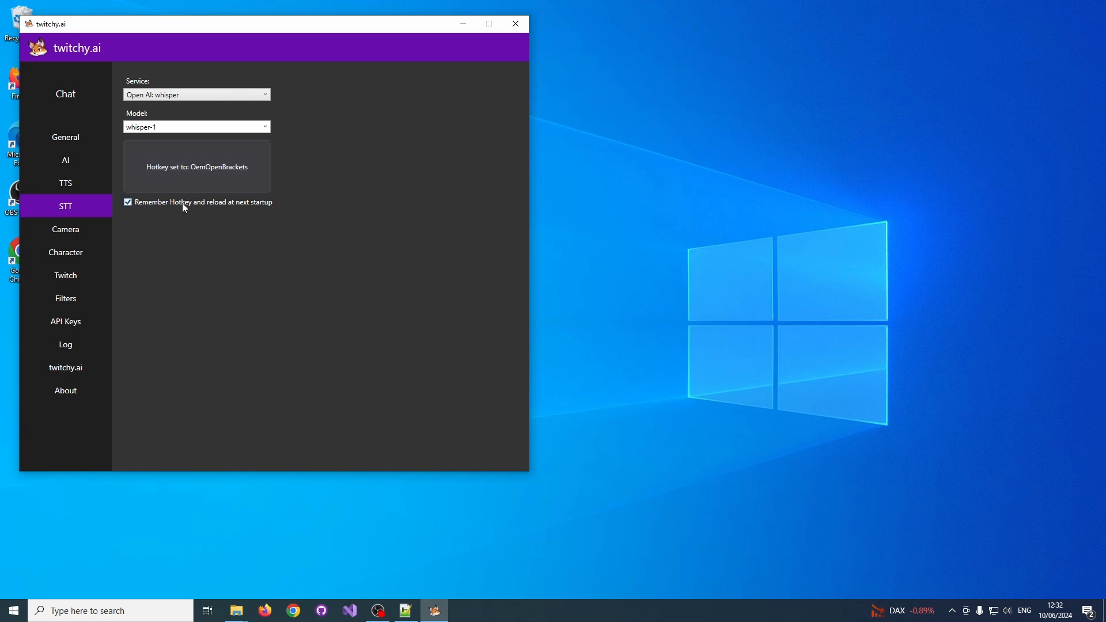
Choose OBS Virtual Camera as the camera capture source and start capturing.
{"action": "left_click", "coordinate": [56, 234]}
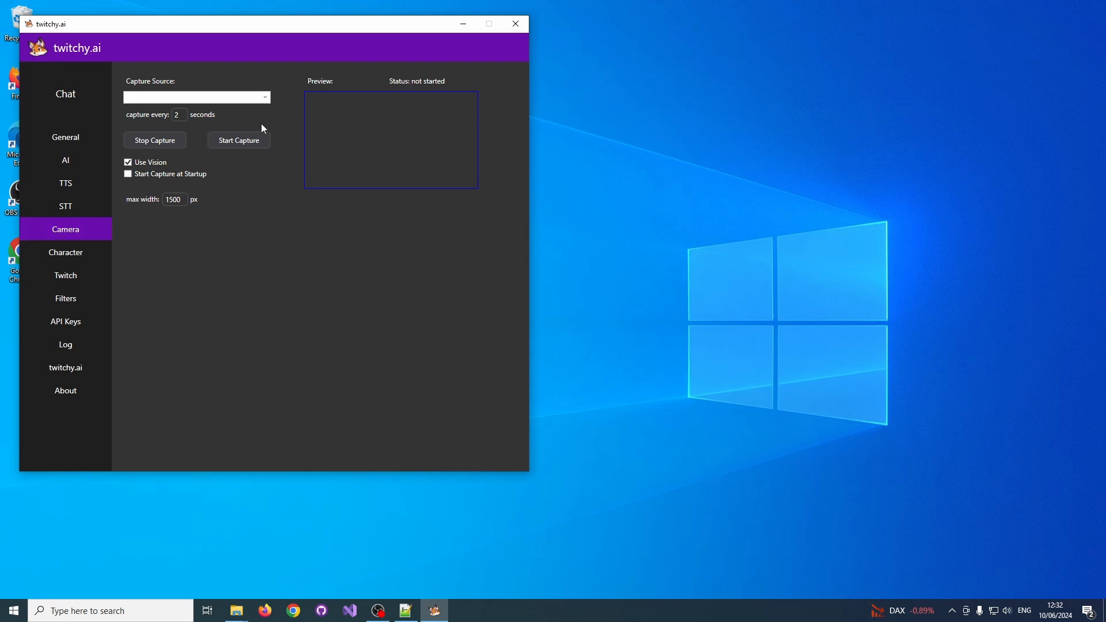
{"action": "left_click", "coordinate": [257, 99]}
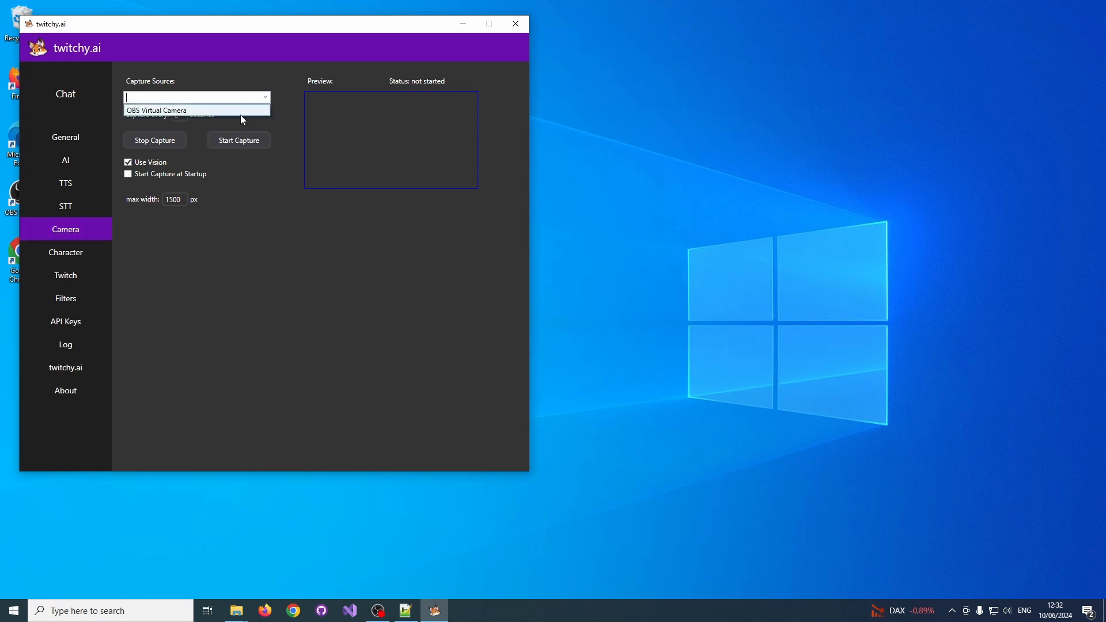
{"action": "left_click", "coordinate": [241, 115]}
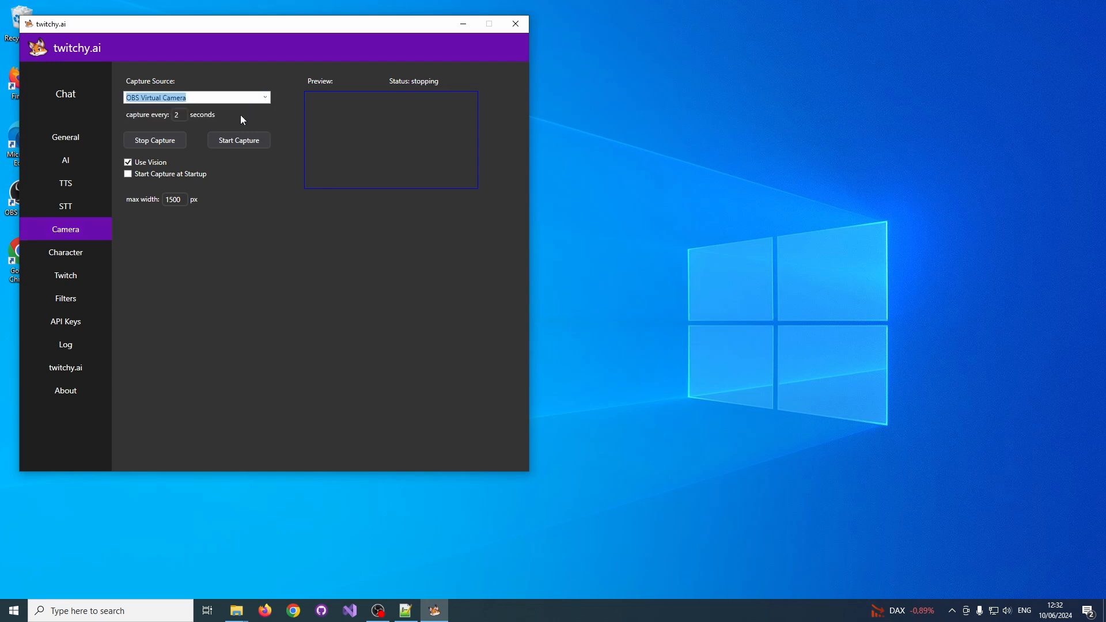
{"action": "left_click", "coordinate": [261, 141]}
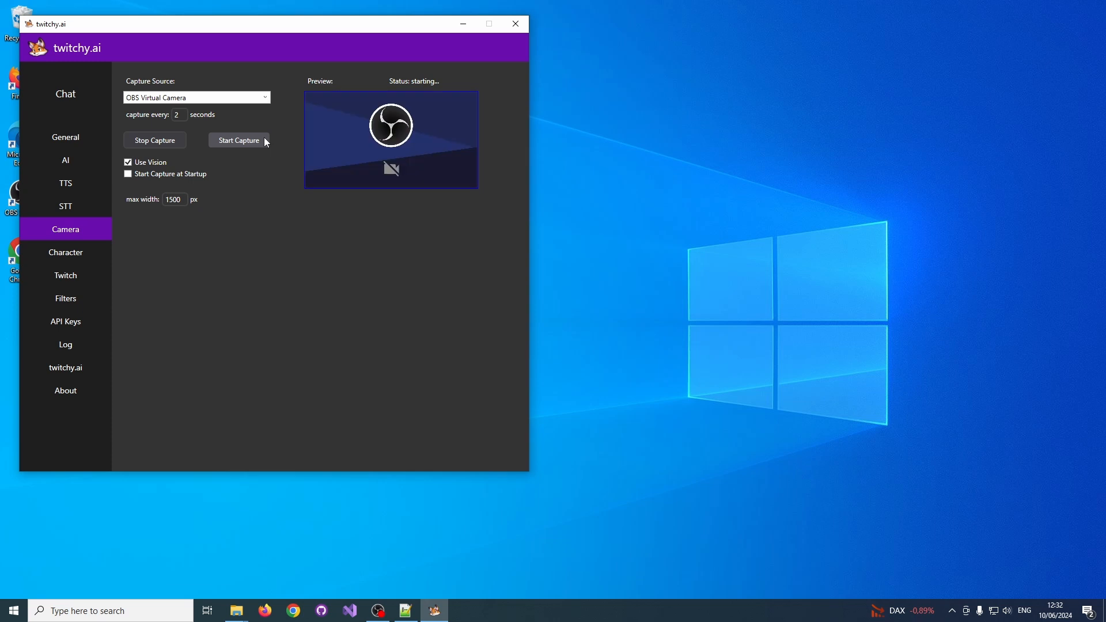
Bring the OBS window beside twitchy.ai, start its virtual camera, and move OBS back off the screen.
{"action": "left_click_drag", "start_coordinate": [336, 29], "coordinate": [807, 69]}
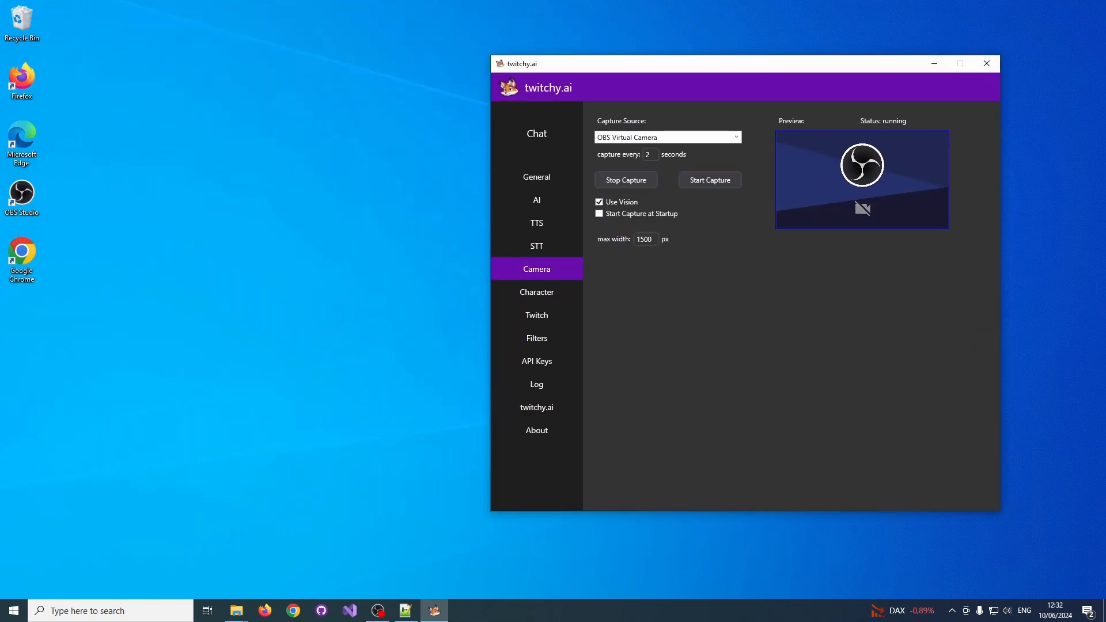
{"action": "left_click_drag", "start_coordinate": [0, 44], "coordinate": [302, 33]}
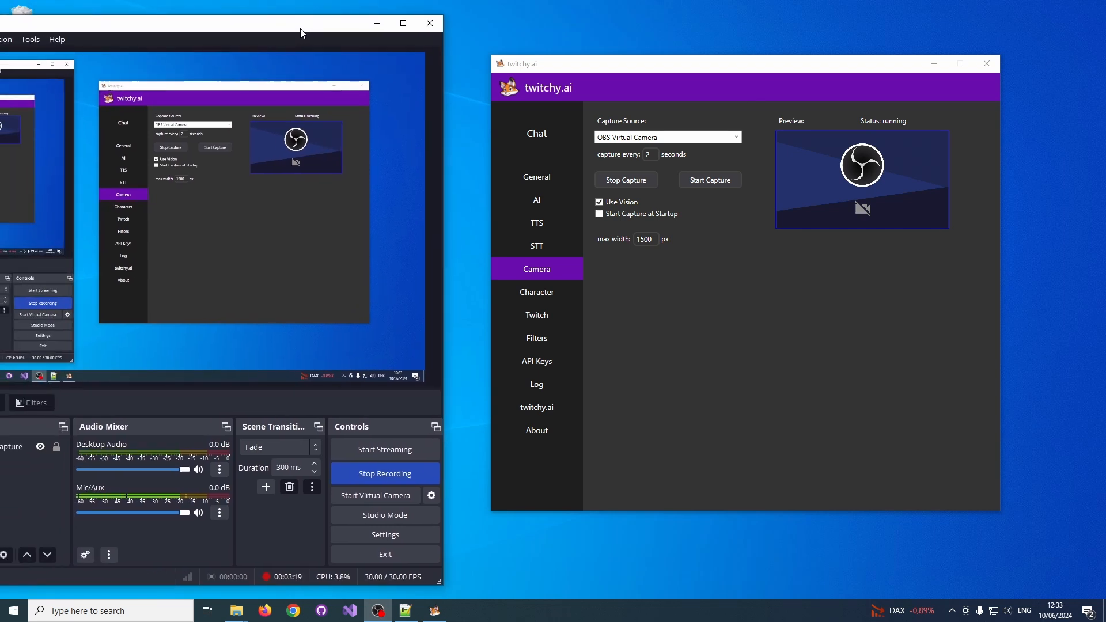
{"action": "left_click", "coordinate": [390, 500]}
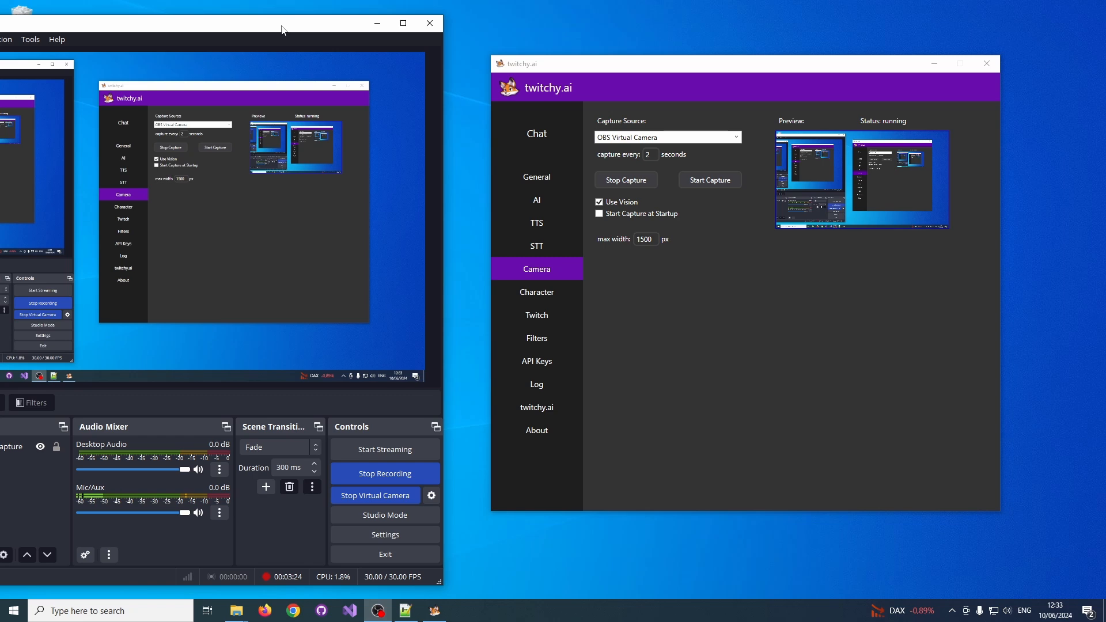
{"action": "left_click_drag", "start_coordinate": [282, 30], "coordinate": [0, 46]}
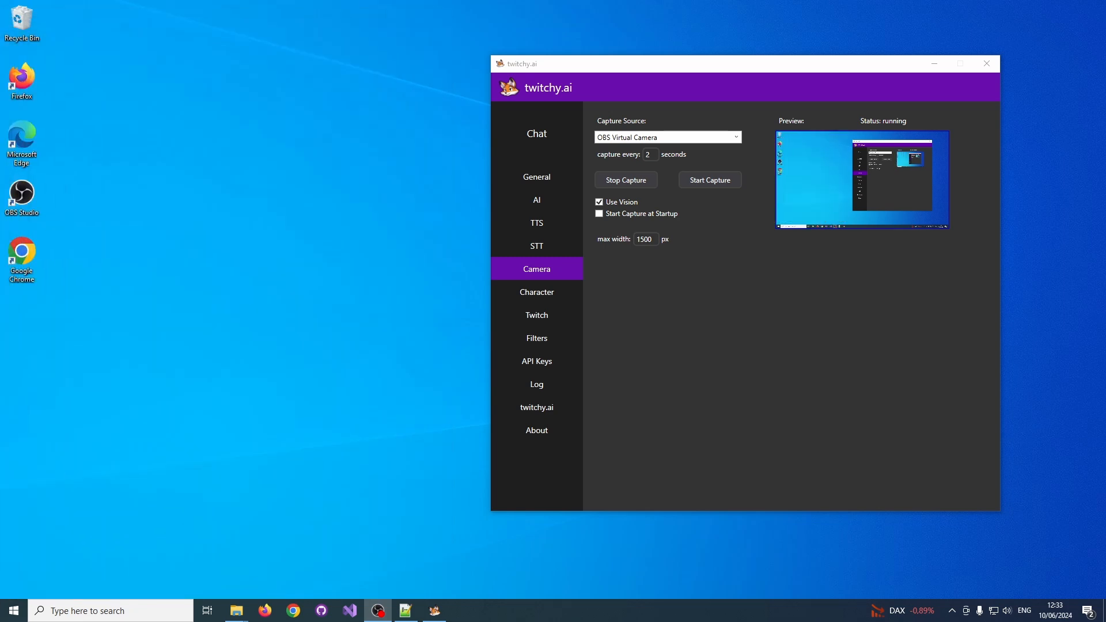
Open the character image folders from the Character settings and arrange that window alongside the Pictures folder.
{"action": "left_click", "coordinate": [575, 295]}
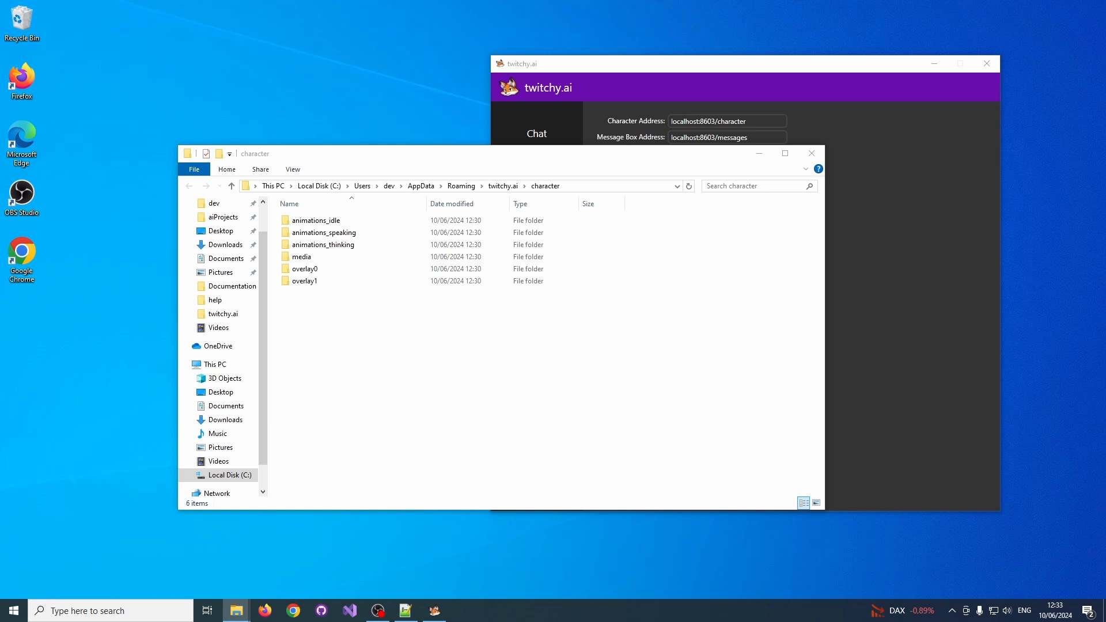
{"action": "left_click_drag", "start_coordinate": [502, 160], "coordinate": [344, 107]}
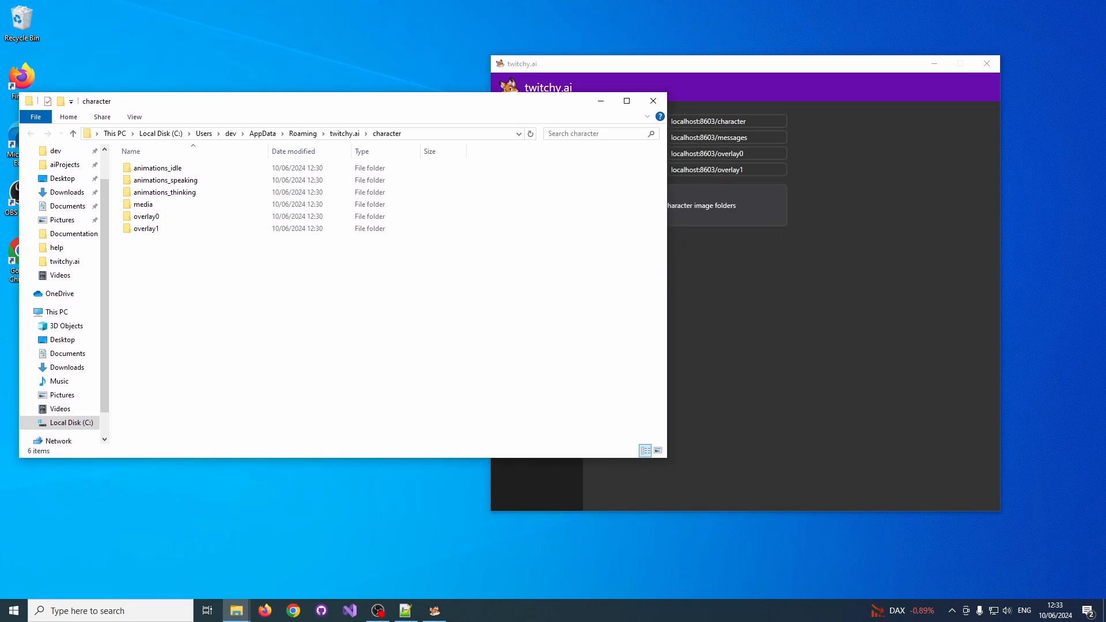
{"action": "left_click_drag", "start_coordinate": [1105, 289], "coordinate": [890, 257]}
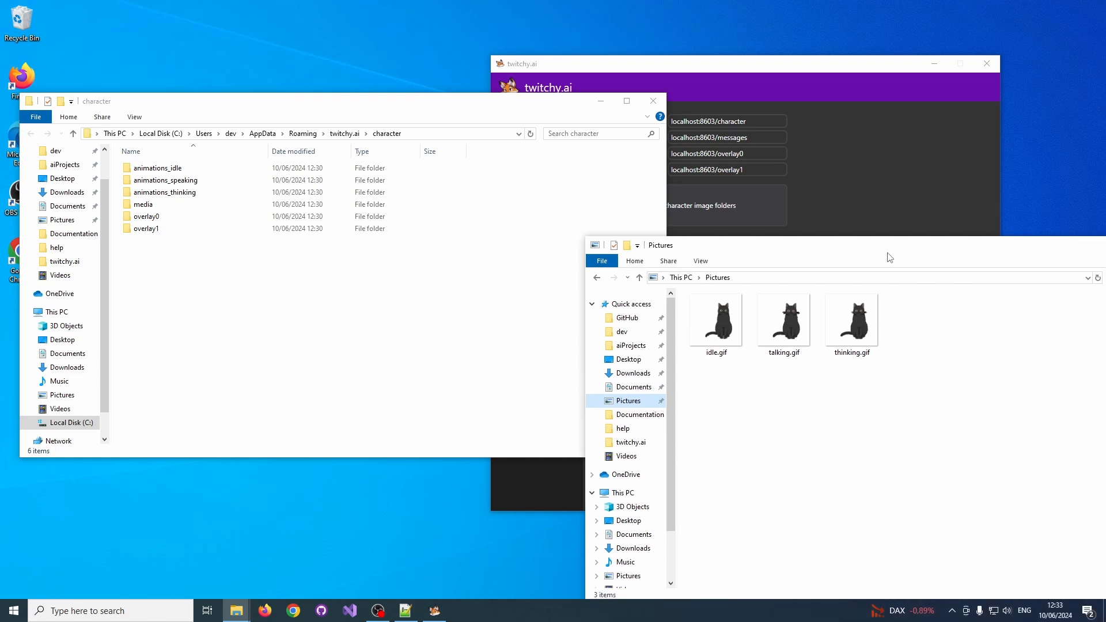
Copy idle.gif from the Pictures folder into the animations_idle folder.
{"action": "double_click", "coordinate": [155, 167]}
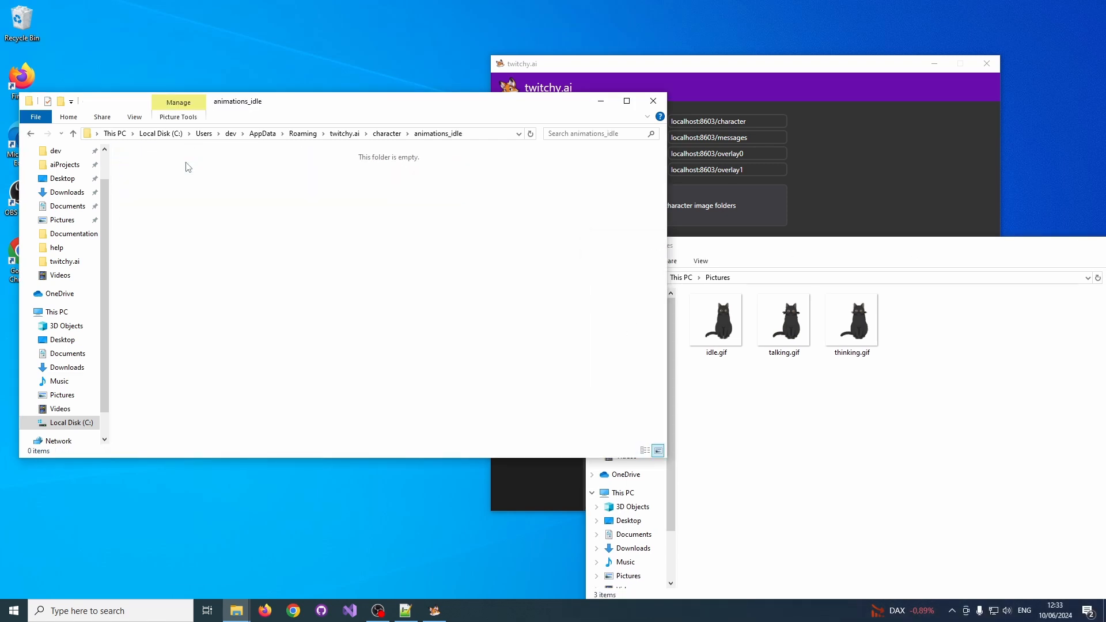
{"action": "left_click", "coordinate": [694, 339]}
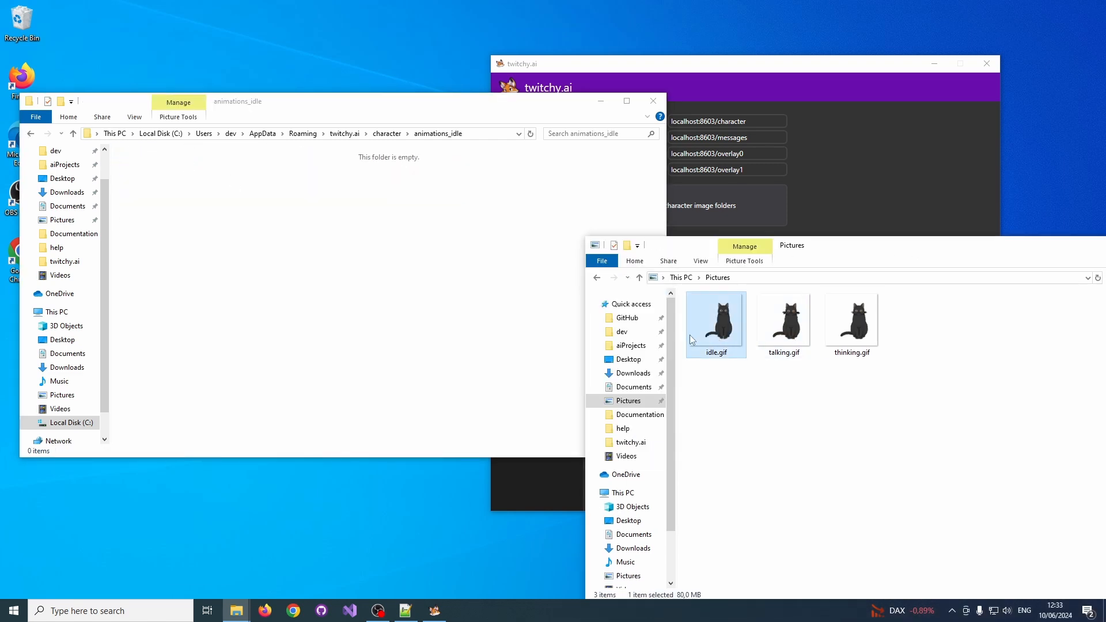
{"action": "left_click", "coordinate": [245, 281]}
{"action": "key", "text": "ctrl+v"}
Go back to the character folder and copy talking.gif from Pictures into animations_speaking.
{"action": "left_click", "coordinate": [386, 133]}
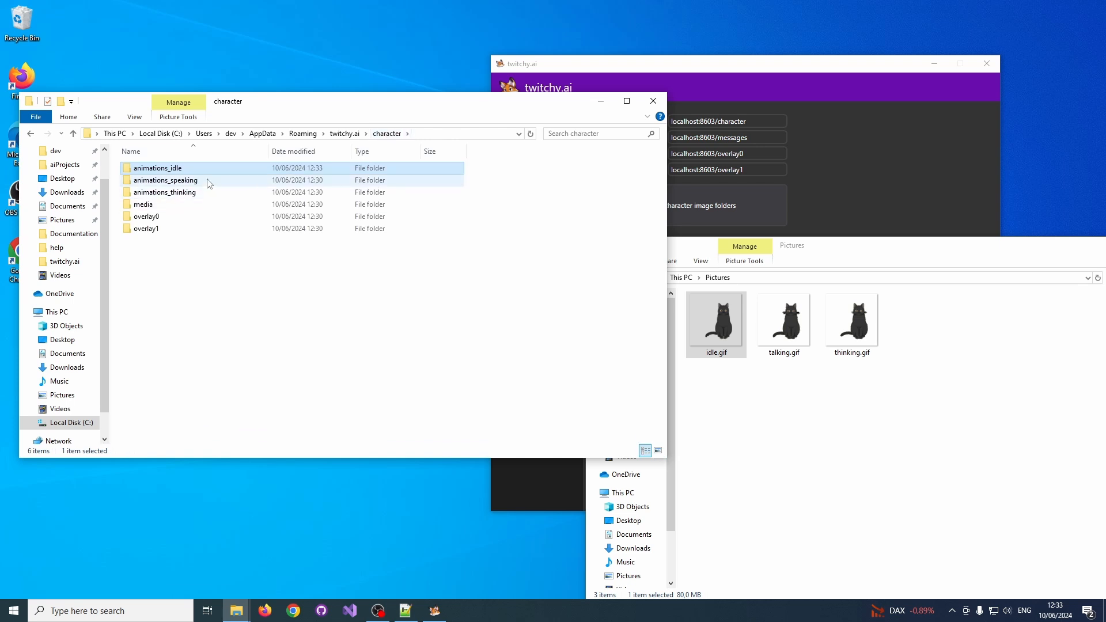
{"action": "double_click", "coordinate": [173, 178]}
{"action": "left_click", "coordinate": [788, 340]}
{"action": "left_click", "coordinate": [311, 328]}
{"action": "key", "text": "ctrl+v"}
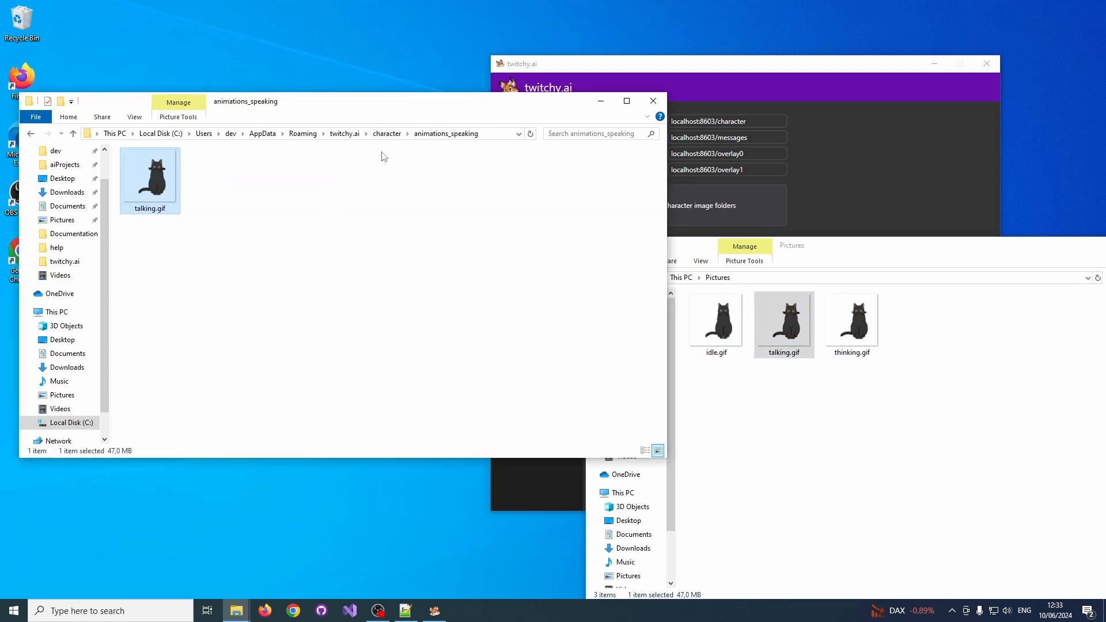
Return to the character folder and copy thinking.gif from Pictures into animations_thinking.
{"action": "left_click", "coordinate": [386, 133]}
{"action": "double_click", "coordinate": [210, 195]}
{"action": "left_click", "coordinate": [852, 322]}
{"action": "key", "text": "ctrl+c"}
{"action": "left_click", "coordinate": [336, 293]}
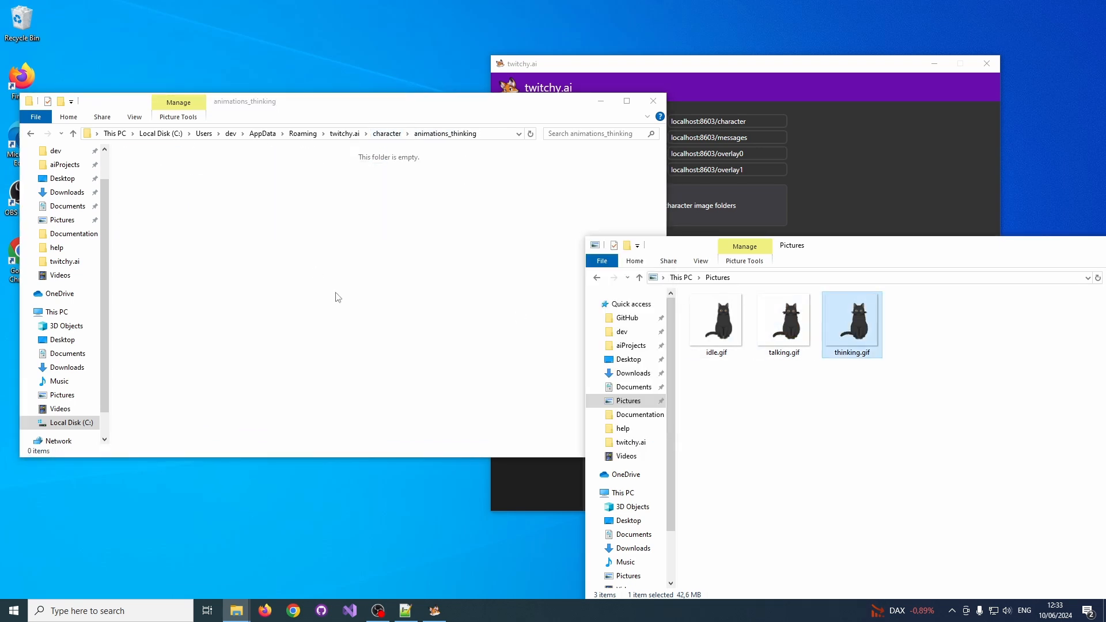
{"action": "key", "text": "ctrl+v"}
Close the Pictures folder window and minimise the animations_thinking window.
{"action": "left_click_drag", "start_coordinate": [853, 247], "coordinate": [962, 258]}
{"action": "key", "text": "alt+F4"}
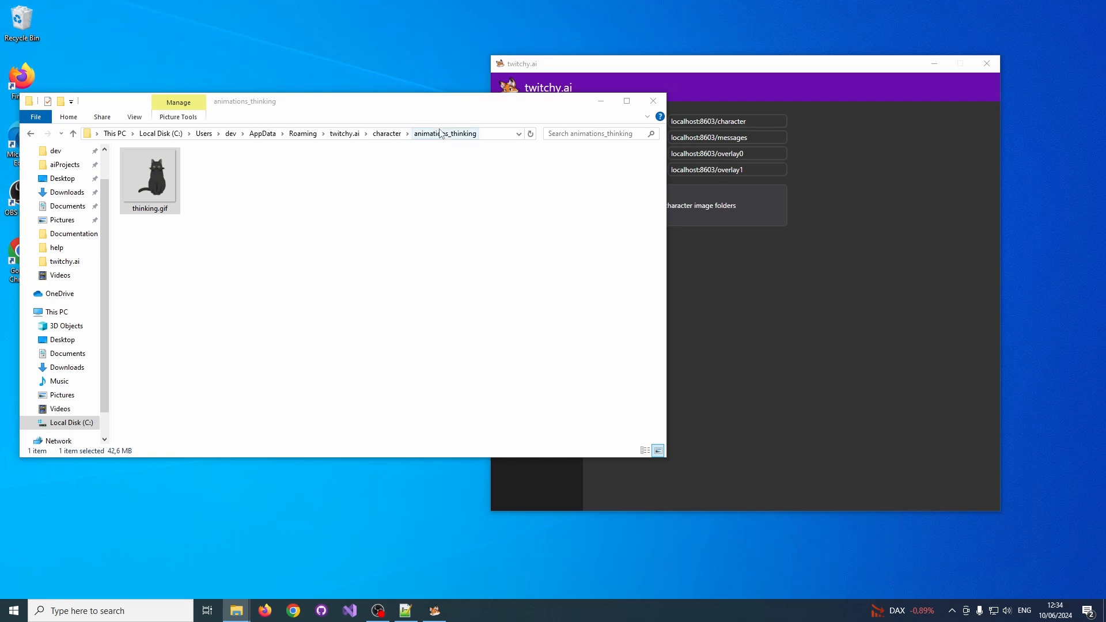
{"action": "left_click", "coordinate": [601, 98]}
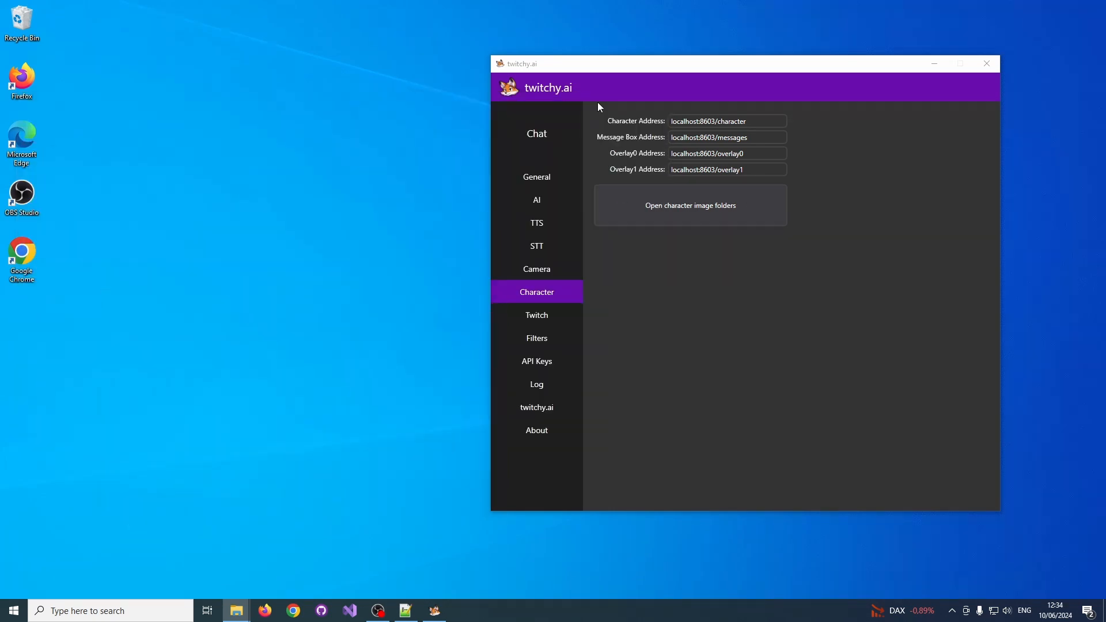
Switch to OBS, place its window beside twitchy.ai, and start adding a new Browser source to the current scene.
{"action": "left_click", "coordinate": [378, 611]}
{"action": "left_click_drag", "start_coordinate": [164, 60], "coordinate": [392, 31]}
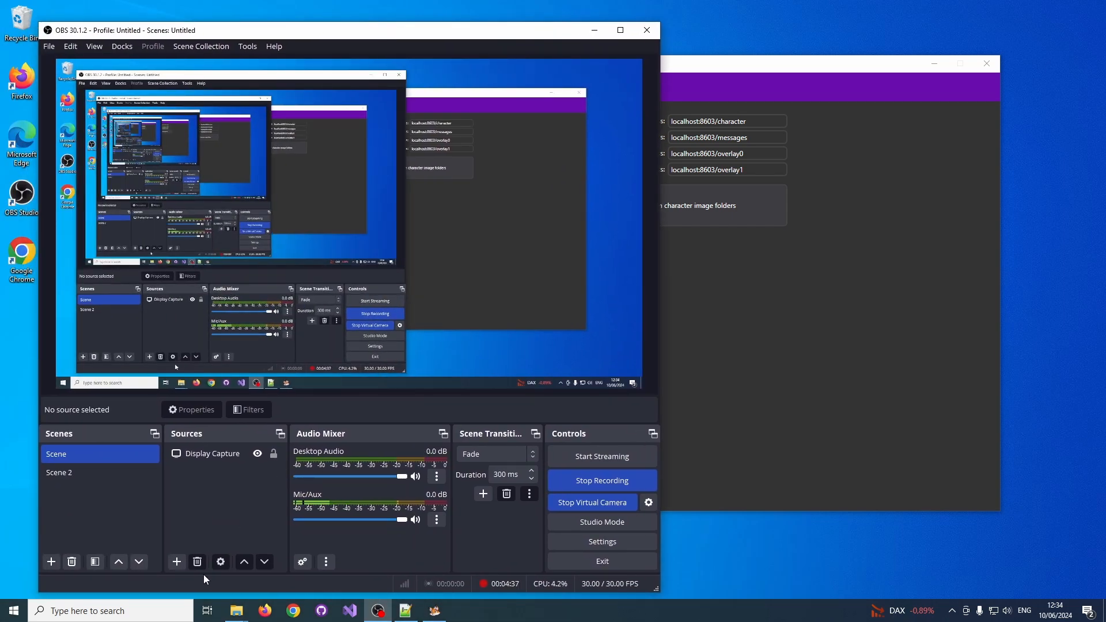
{"action": "left_click", "coordinate": [181, 561]}
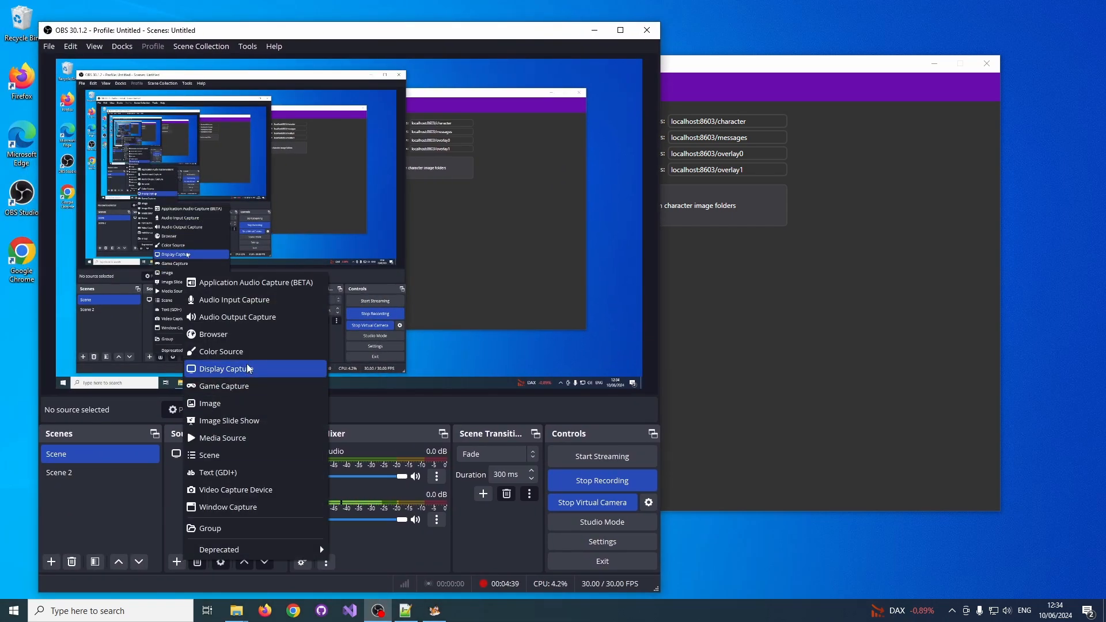
{"action": "left_click", "coordinate": [250, 337]}
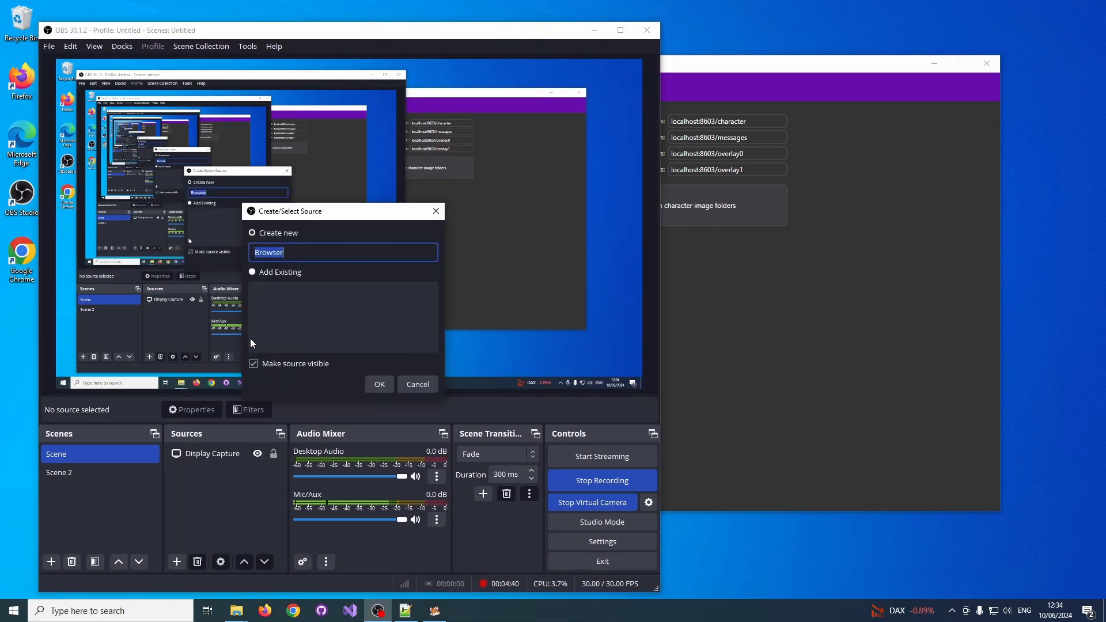
Copy the Character Address from twitchy.ai and create the OBS browser source with the name character.
{"action": "left_click", "coordinate": [774, 122]}
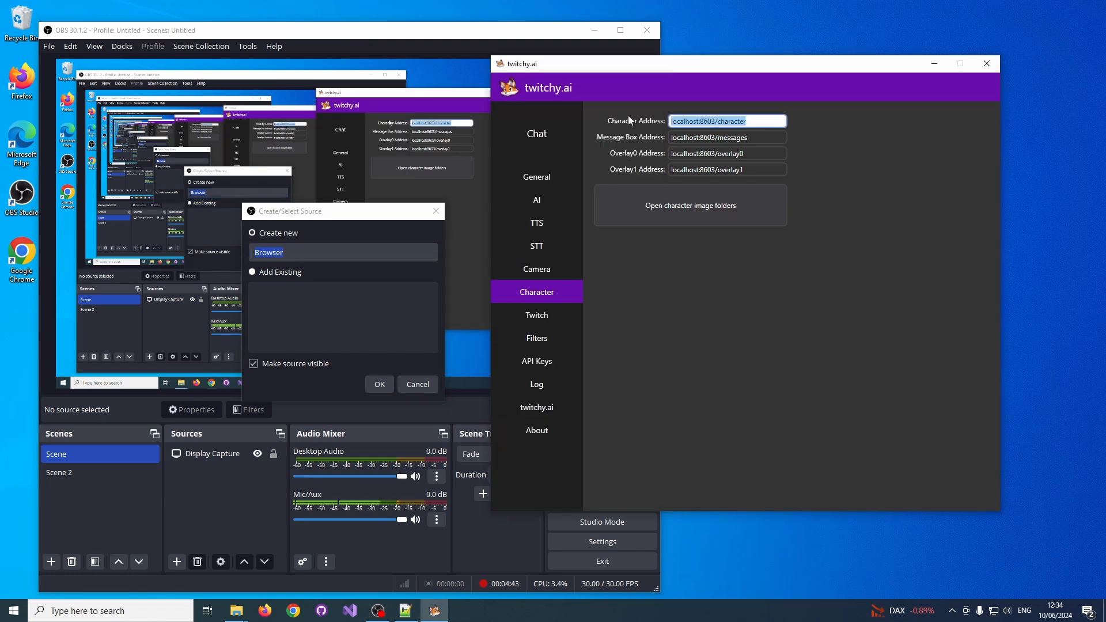
{"action": "left_click", "coordinate": [327, 261]}
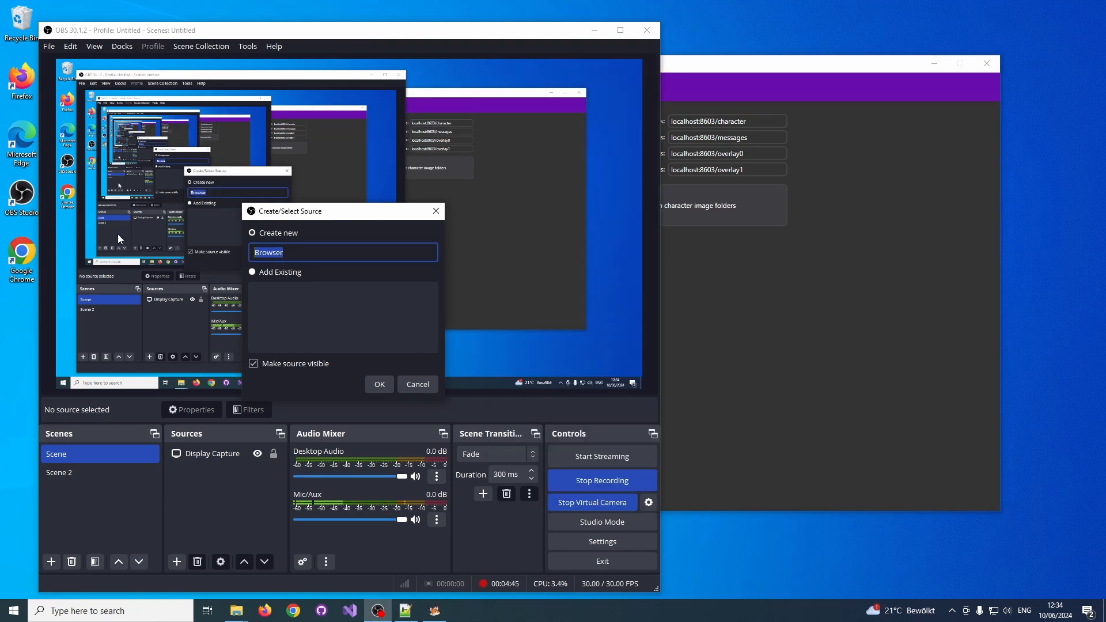
{"action": "type", "text": "character"}
{"action": "key", "text": "ctrl+a"}
{"action": "type", "text": "character"}
{"action": "left_click", "coordinate": [377, 383]}
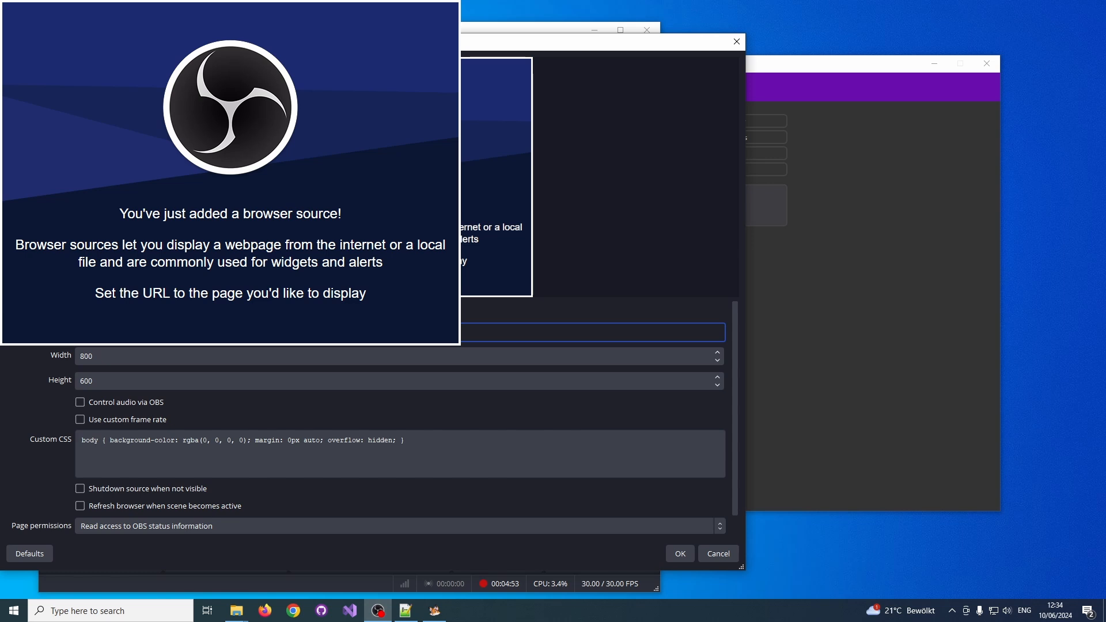
Use the copied character address as the source's URL and set both its width and height to 500.
{"action": "key", "text": "Tab"}
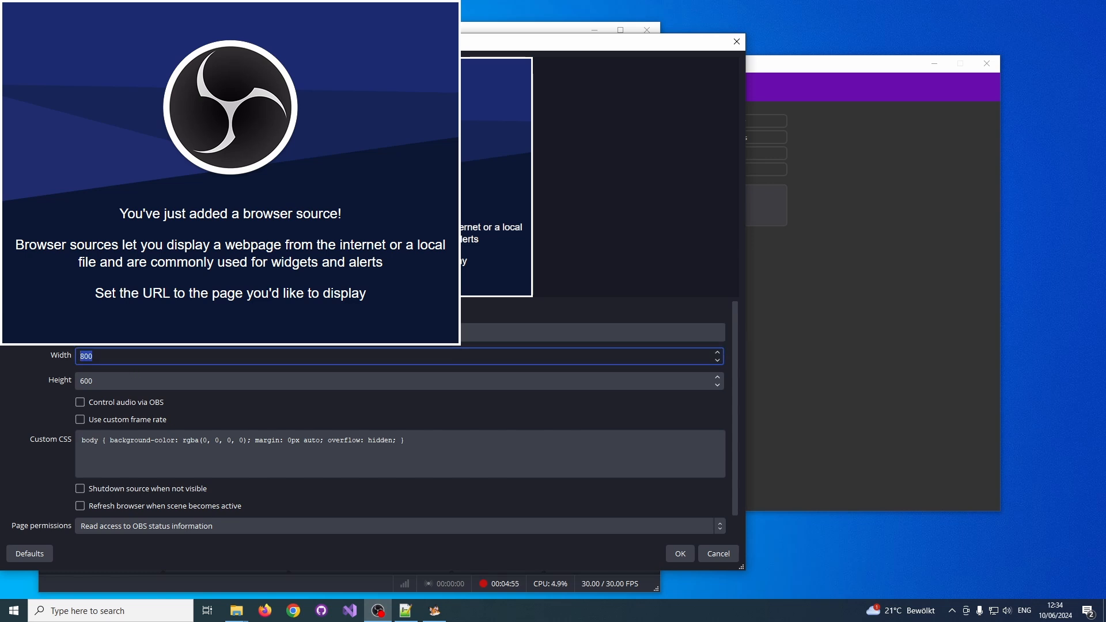
{"action": "type", "text": "500"}
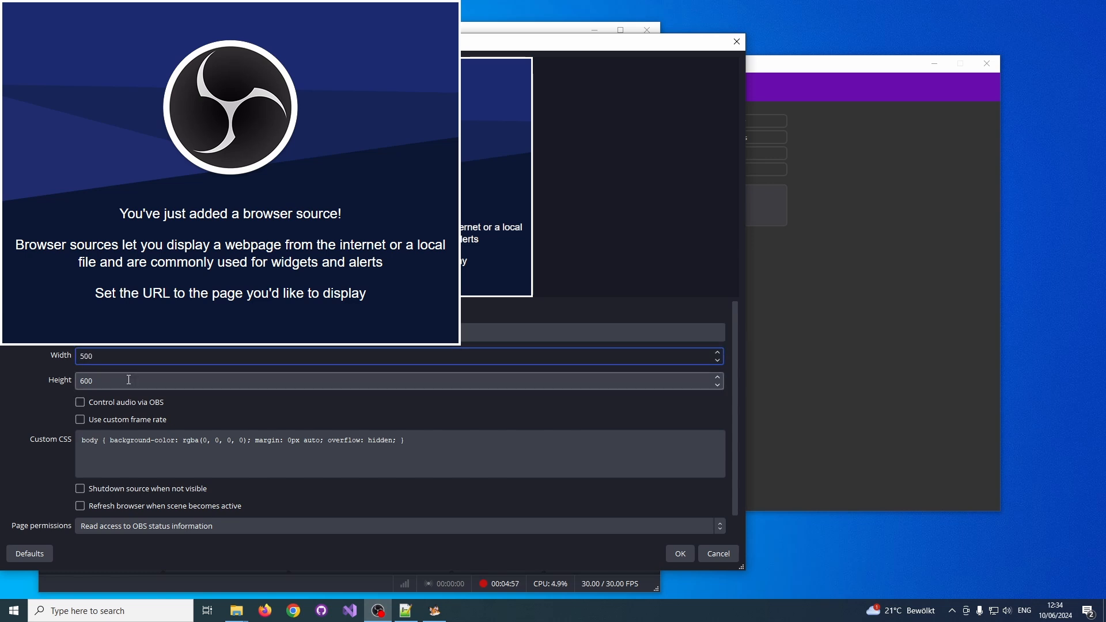
{"action": "key", "text": "Tab"}
{"action": "type", "text": "500"}
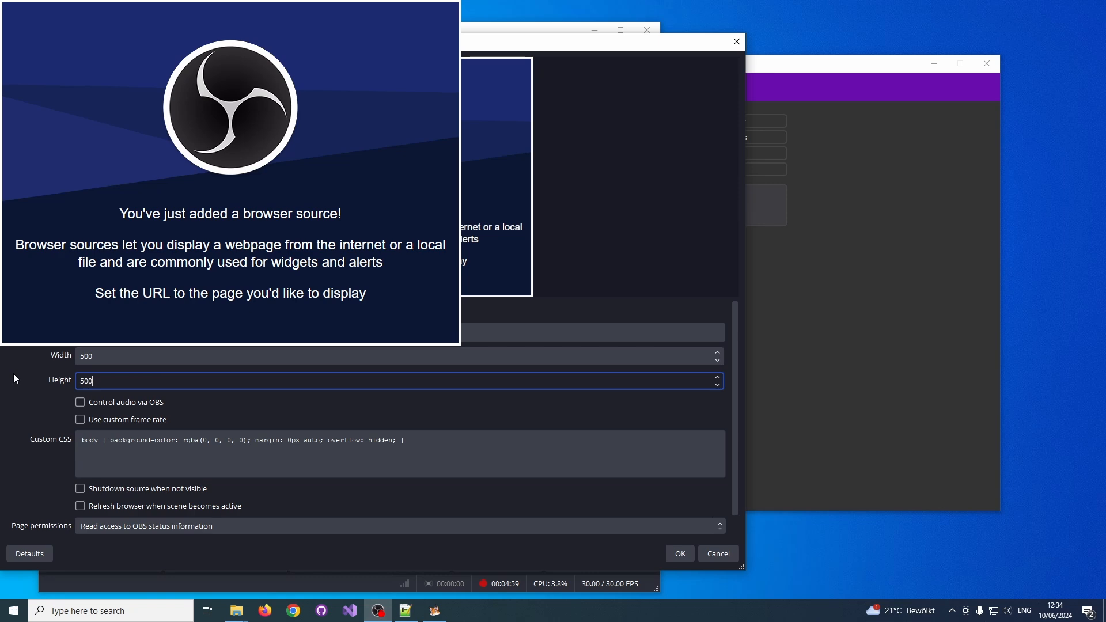
Enable shutting down the source when not visible, accept the properties, and place the character in the canvas's lower-left corner.
{"action": "left_click", "coordinate": [133, 491]}
{"action": "left_click", "coordinate": [132, 490]}
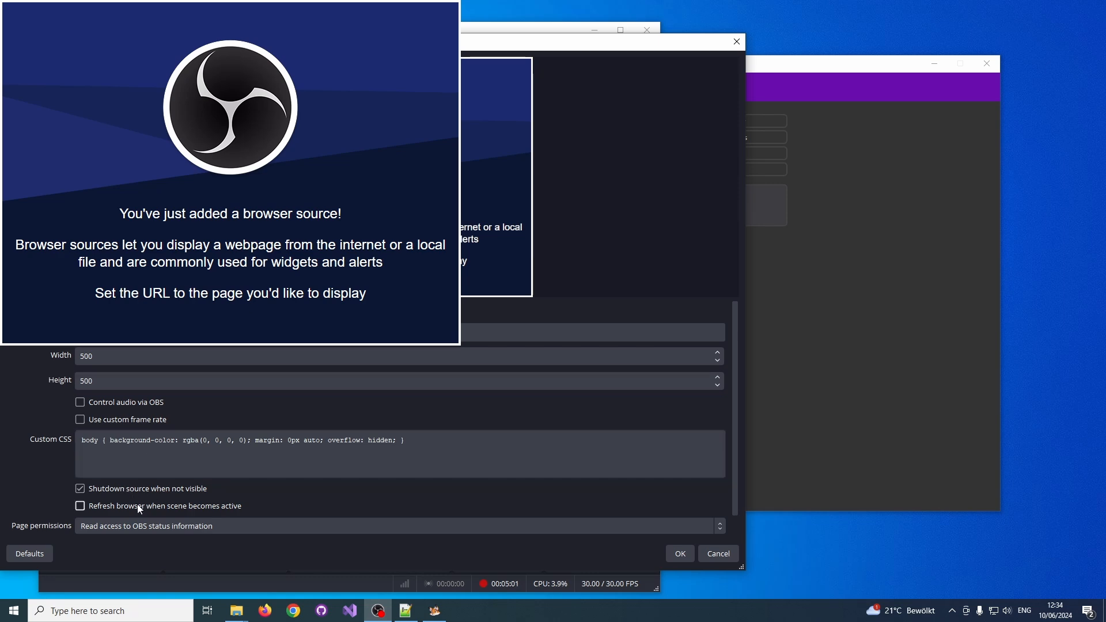
{"action": "left_click", "coordinate": [681, 554]}
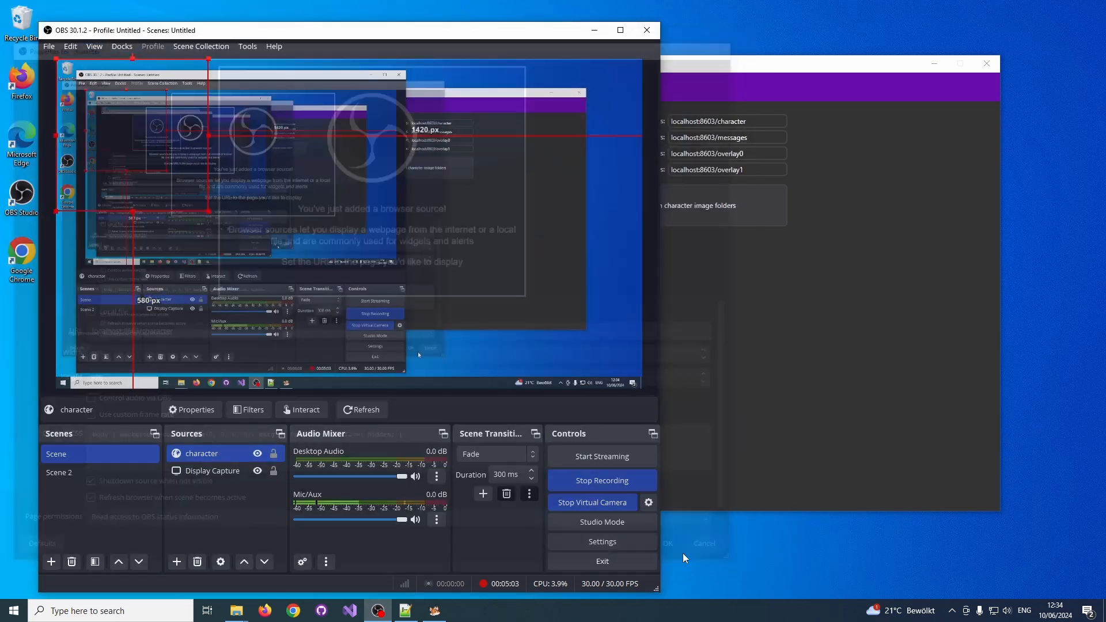
{"action": "left_click_drag", "start_coordinate": [170, 137], "coordinate": [135, 328]}
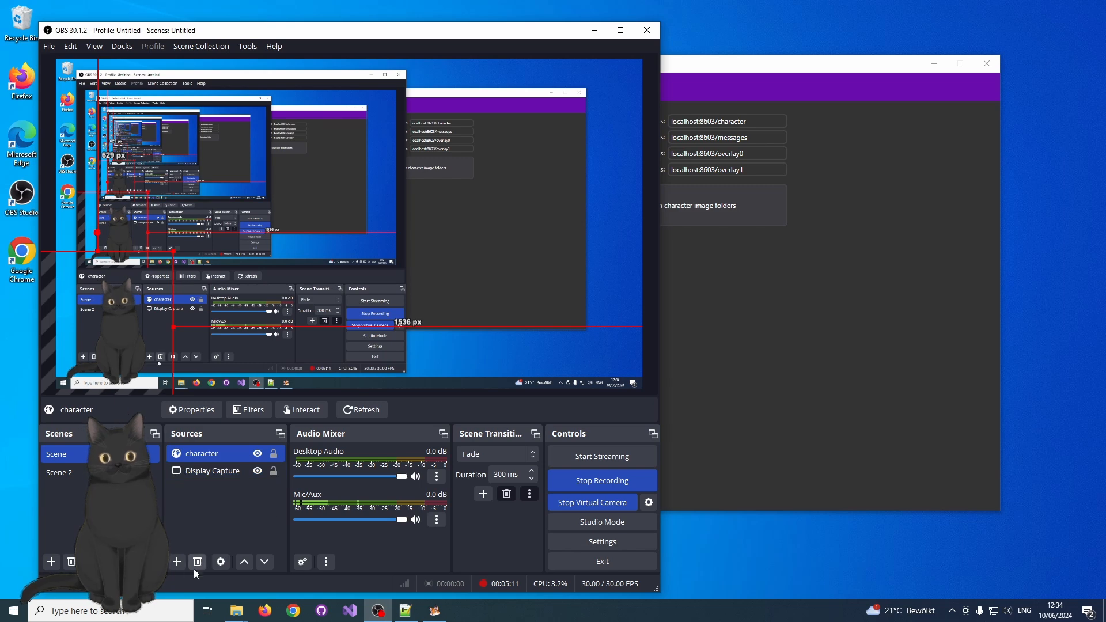
Add another Browser source named messages, copying the Message Box Address from twitchy.ai for it.
{"action": "left_click", "coordinate": [177, 561]}
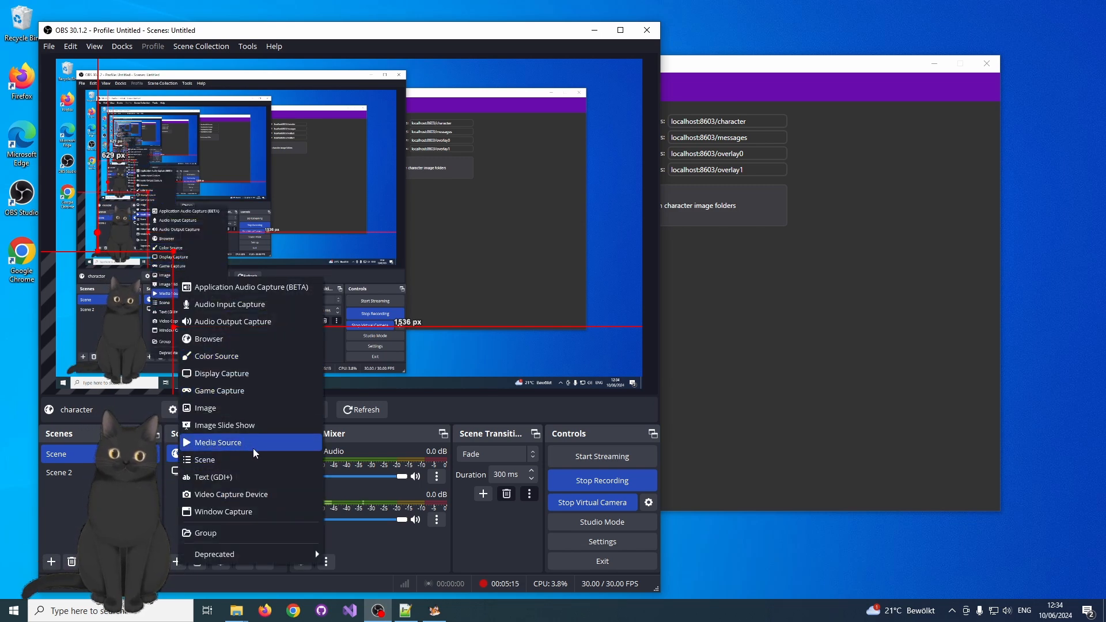
{"action": "left_click", "coordinate": [248, 339]}
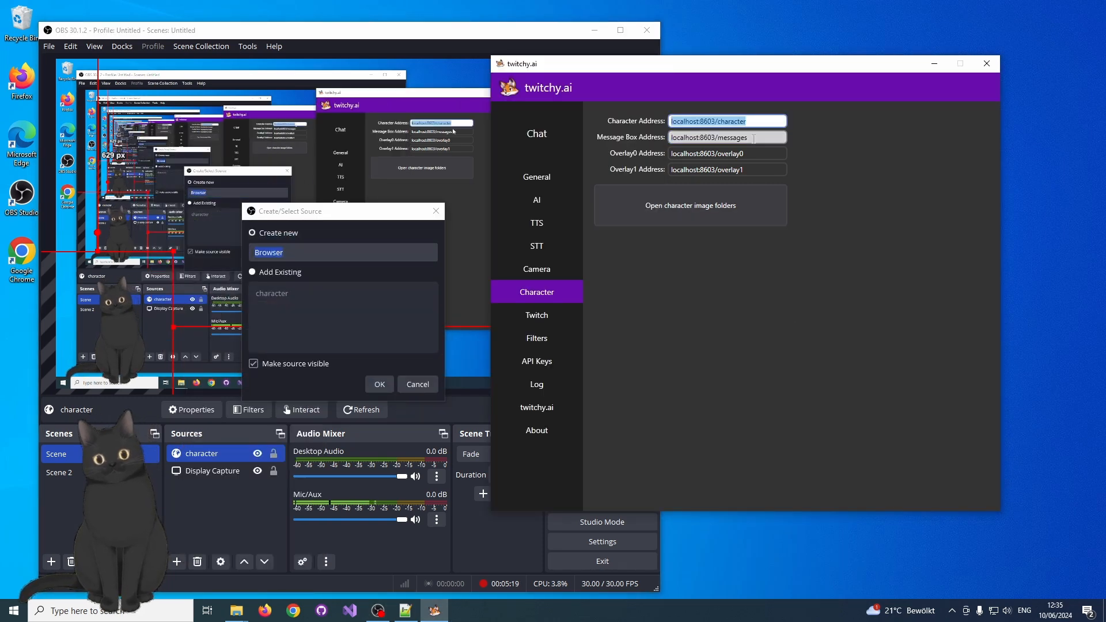
{"action": "key", "text": "Tab"}
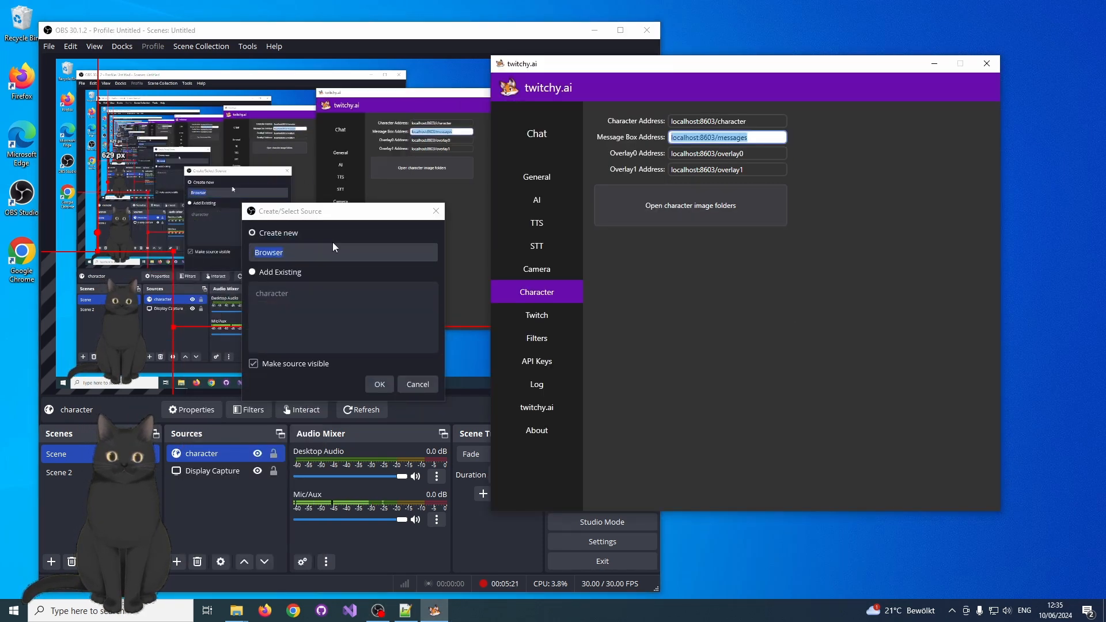
{"action": "left_click", "coordinate": [332, 259]}
{"action": "type", "text": "messages"}
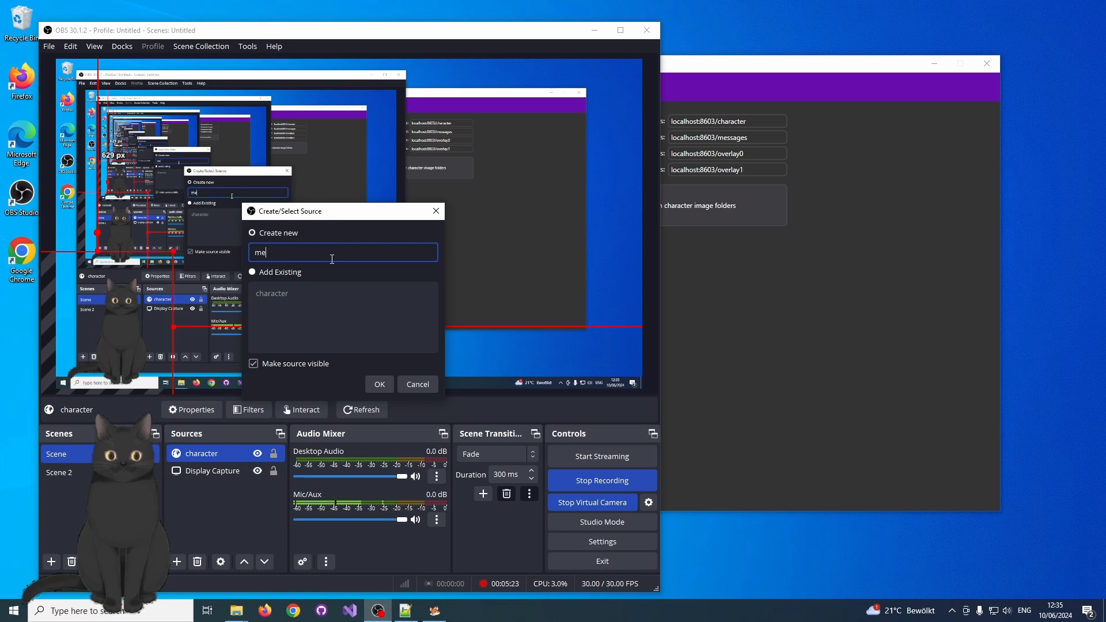
{"action": "left_click", "coordinate": [379, 384]}
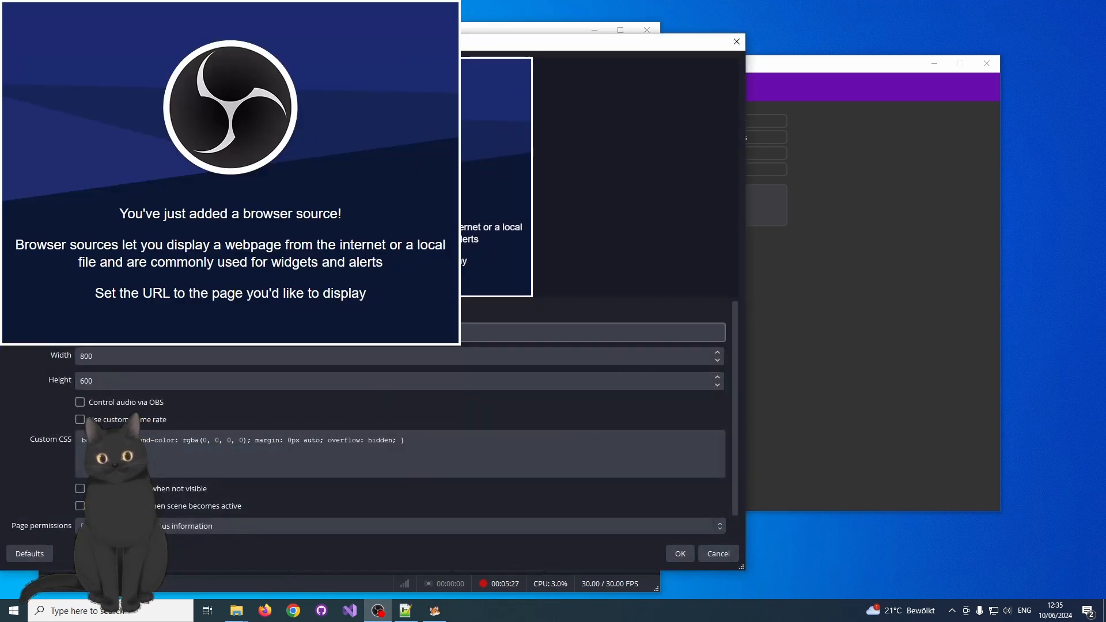
Give the messages source the copied message box address, a width of 500 and a height of 300, and accept.
{"action": "left_click", "coordinate": [141, 361]}
{"action": "left_click_drag", "start_coordinate": [141, 361], "coordinate": [28, 351]}
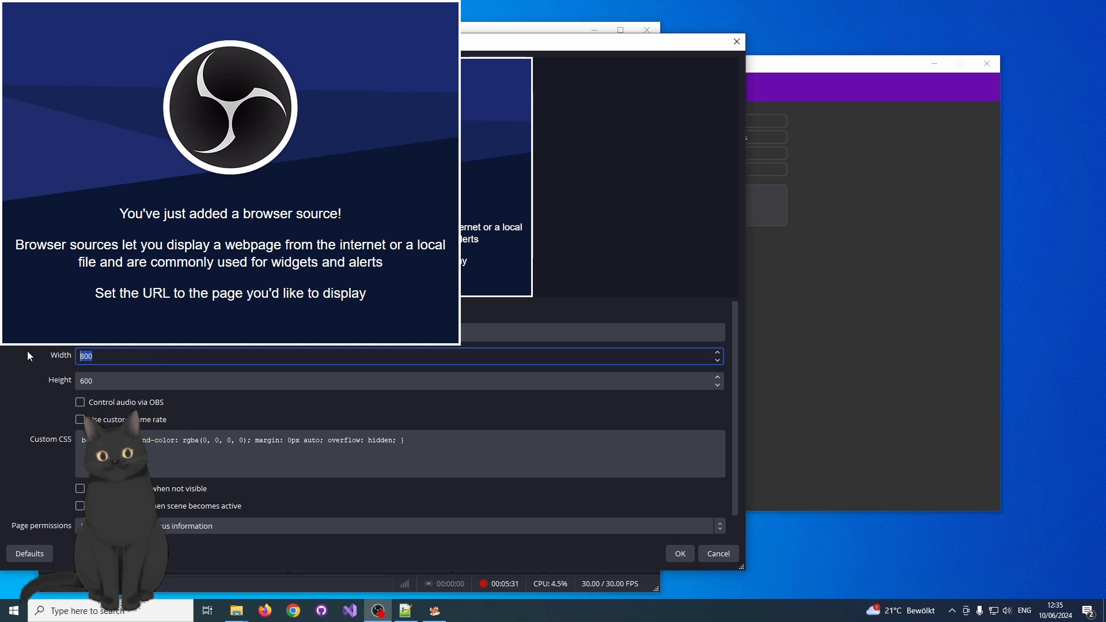
{"action": "type", "text": "500"}
{"action": "key", "text": "Tab"}
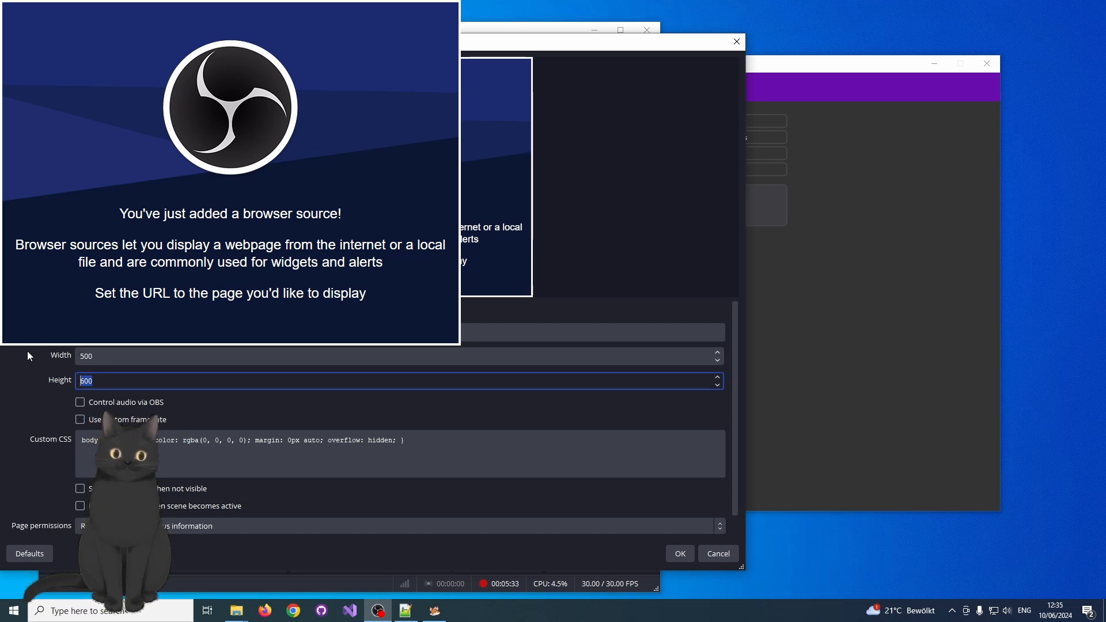
{"action": "type", "text": "300"}
{"action": "key", "text": "Return"}
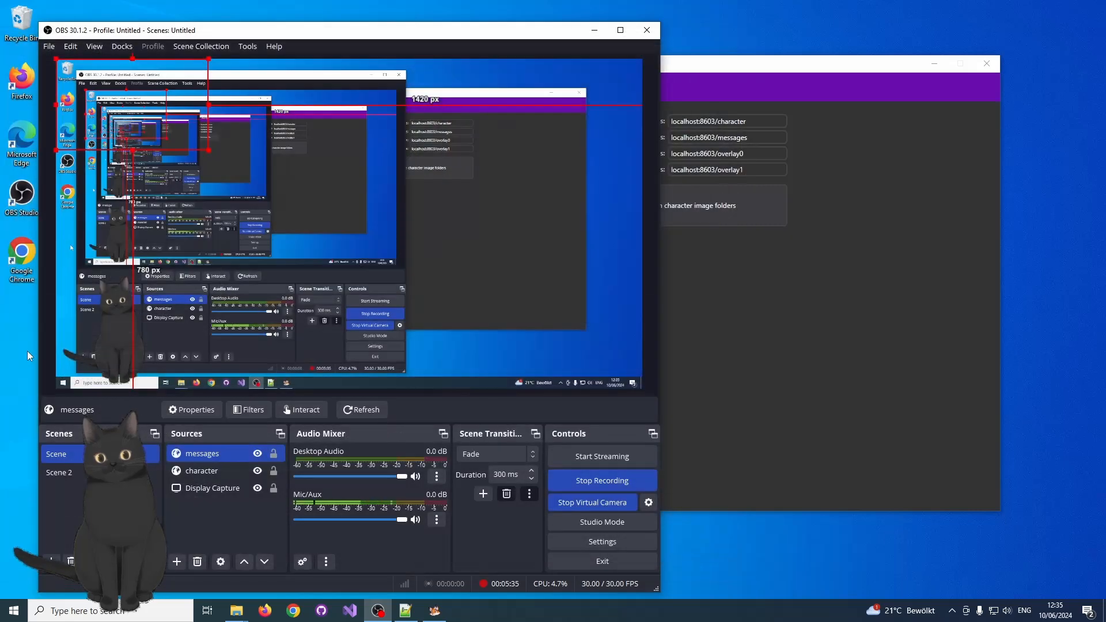
Place the messages box just right of the character on the canvas and move the OBS window off the screen.
{"action": "left_click_drag", "start_coordinate": [188, 176], "coordinate": [219, 298]}
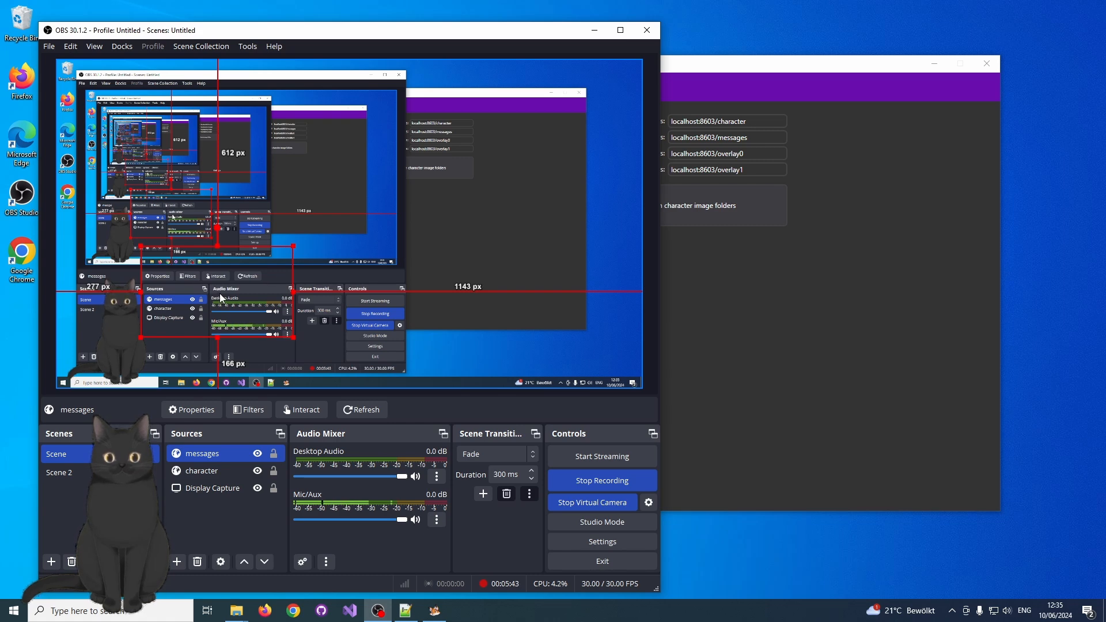
{"action": "left_click", "coordinate": [647, 115]}
{"action": "left_click_drag", "start_coordinate": [497, 30], "coordinate": [0, 75]}
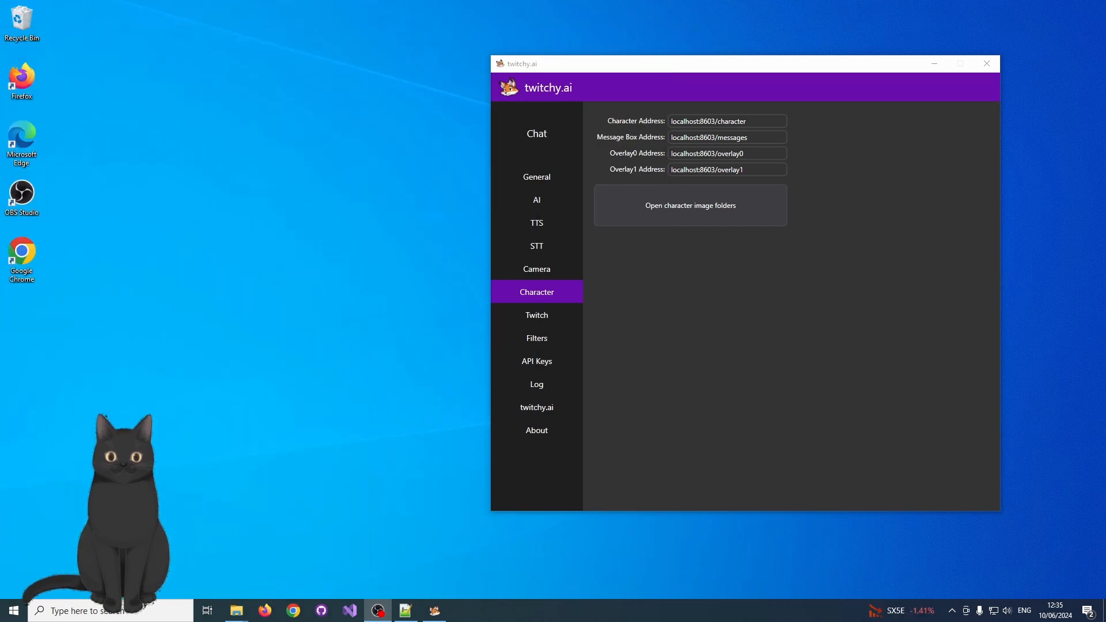
Switch the twitchy.ai TTS service to Azure Voices, select the male hi-IN Aarav voice, and play its preview.
{"action": "left_click", "coordinate": [537, 222]}
{"action": "left_click", "coordinate": [696, 137]}
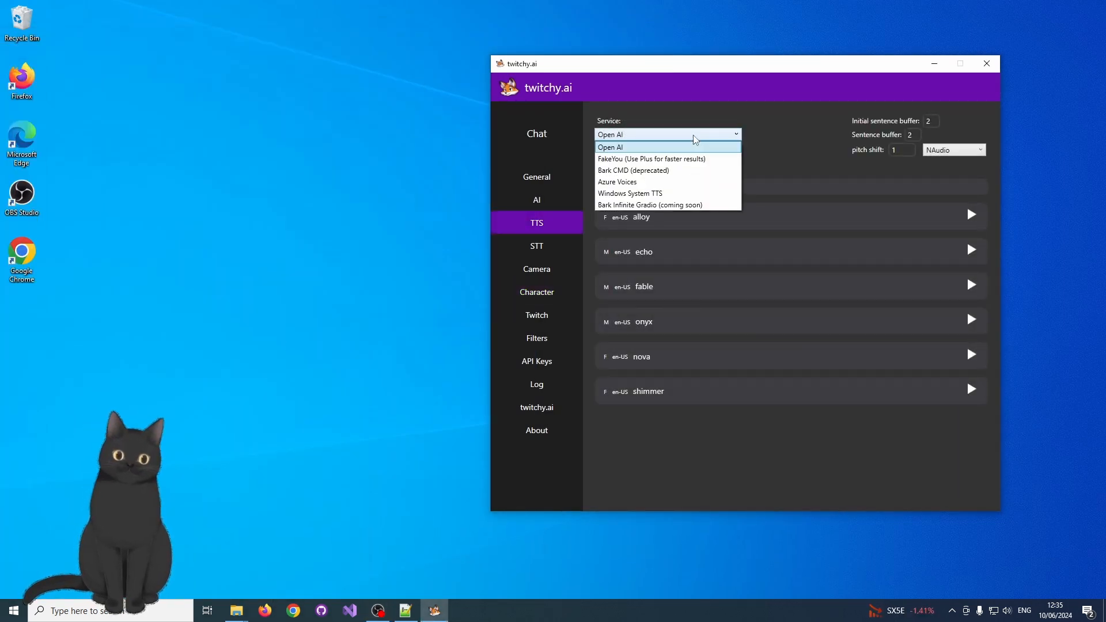
{"action": "left_click", "coordinate": [651, 182]}
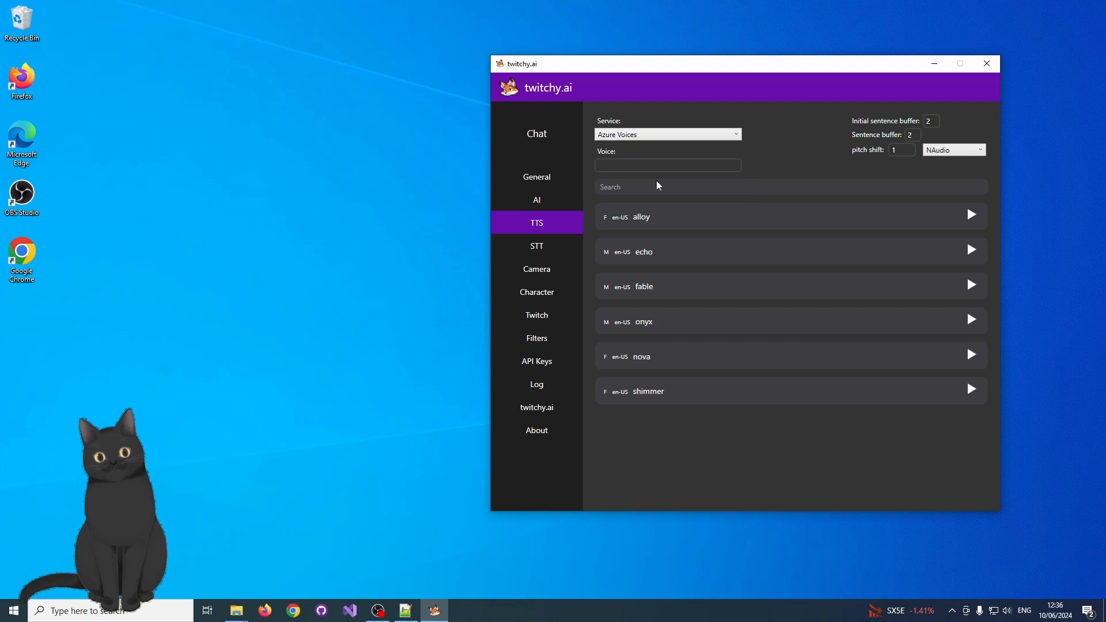
{"action": "double_click", "coordinate": [805, 261]}
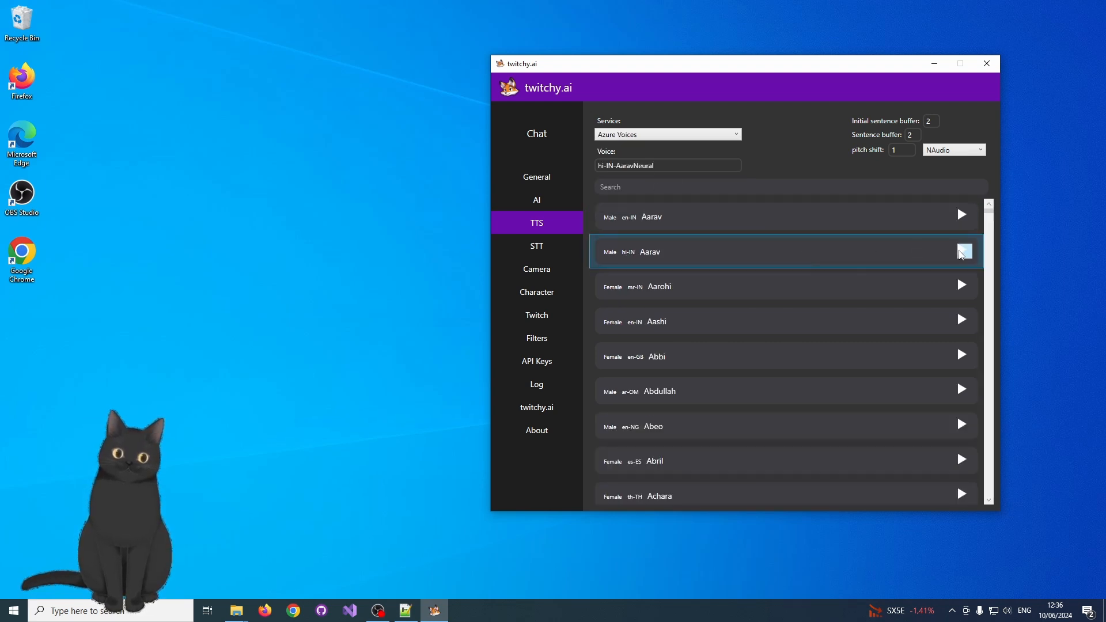
{"action": "left_click", "coordinate": [962, 251]}
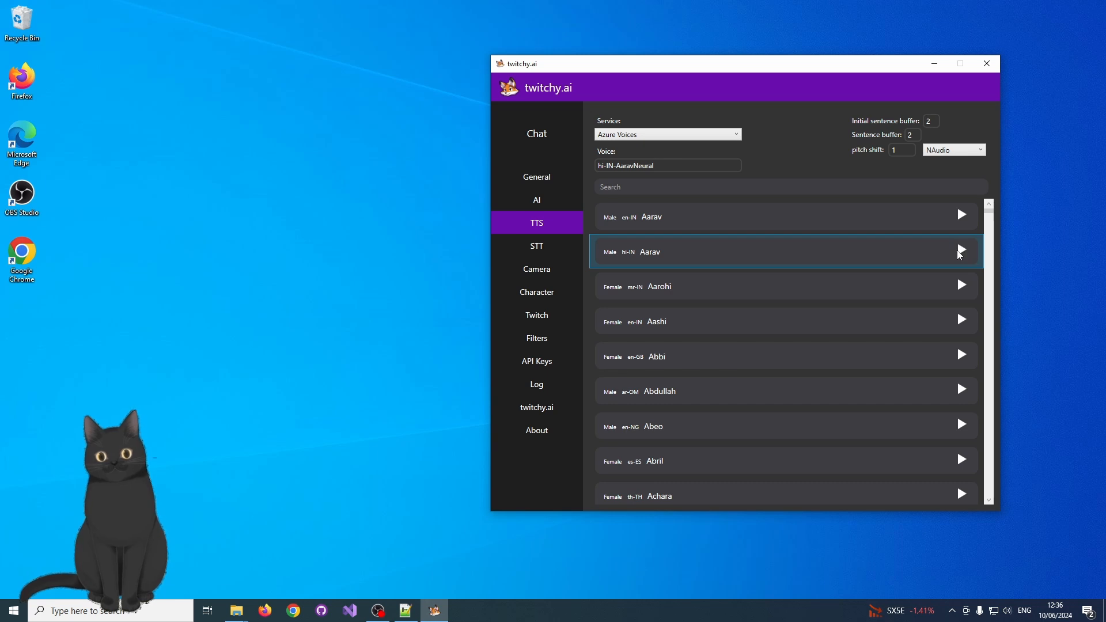
Filter the Azure voice list by en-us.
{"action": "left_click", "coordinate": [703, 187]}
{"action": "type", "text": "en"}
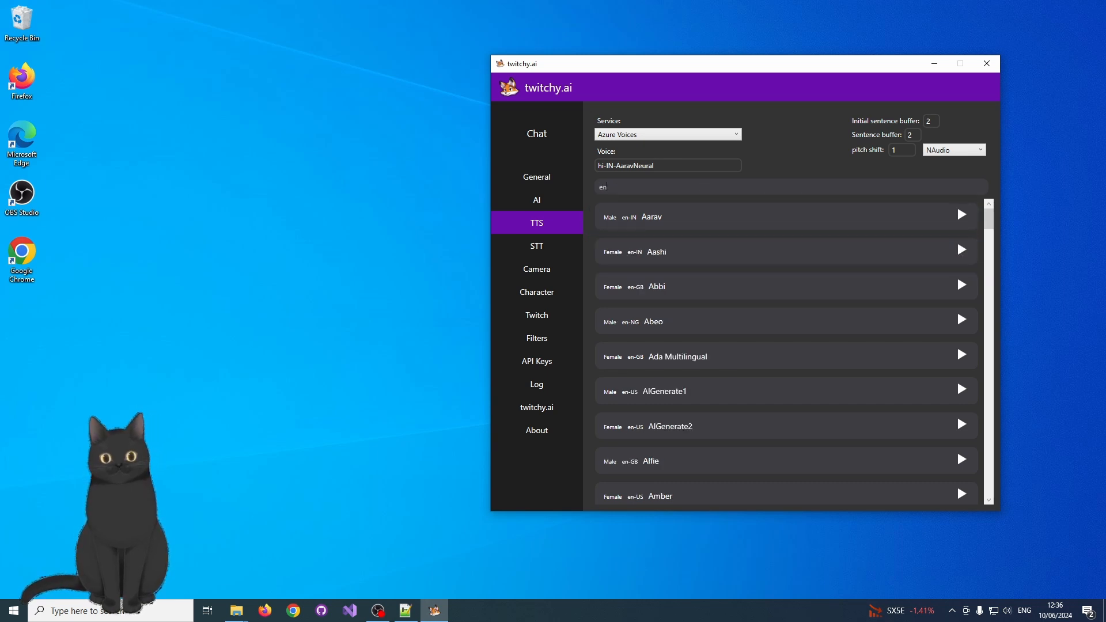
{"action": "type", "text": "-us"}
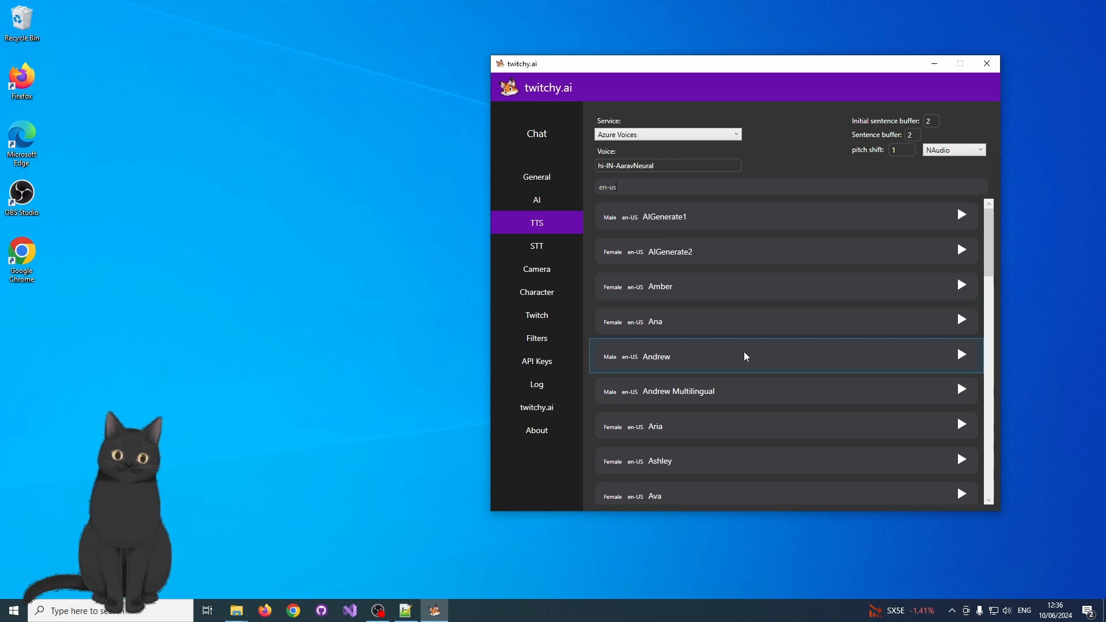
Preview and select the male en-US Andrew voice, and test it by asking the bot by voice to introduce itself while viewing the chat.
{"action": "left_click", "coordinate": [964, 356]}
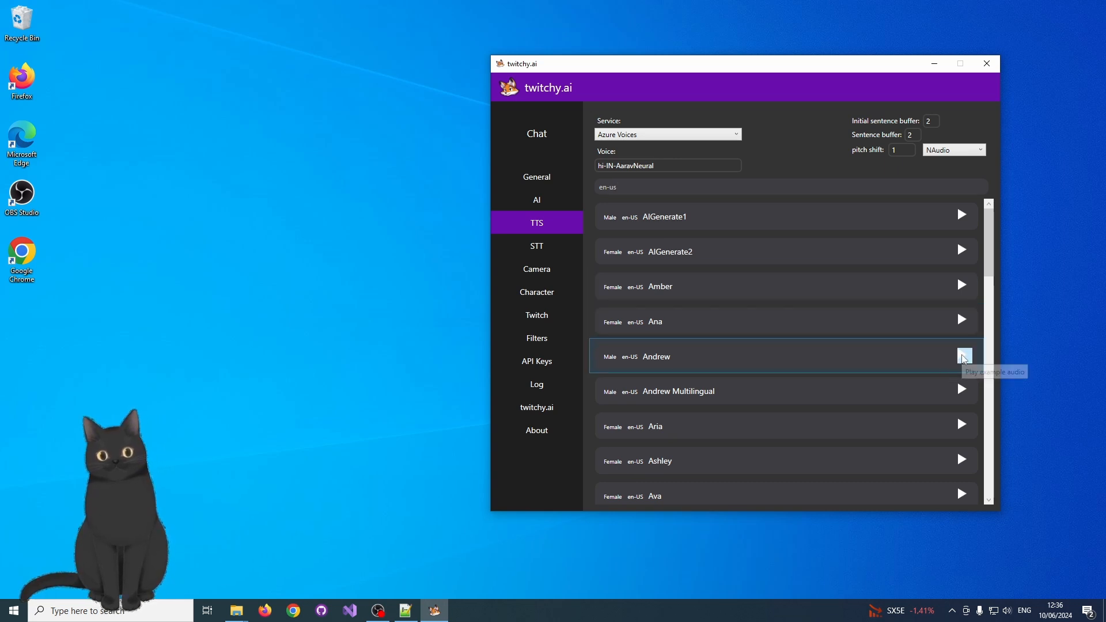
{"action": "double_click", "coordinate": [839, 359]}
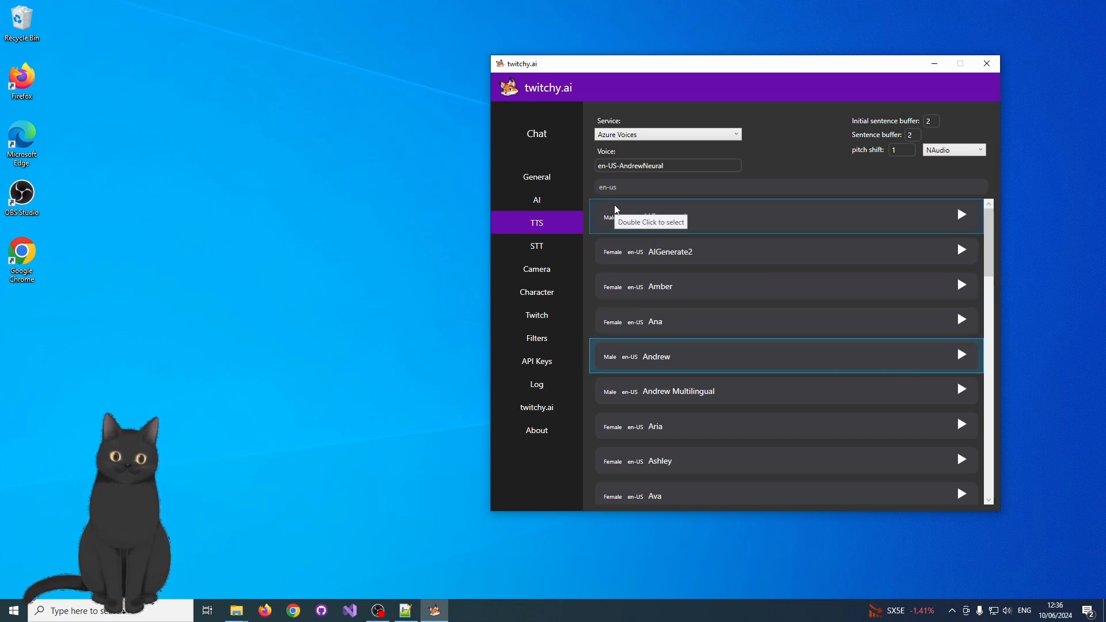
{"action": "left_click", "coordinate": [532, 133]}
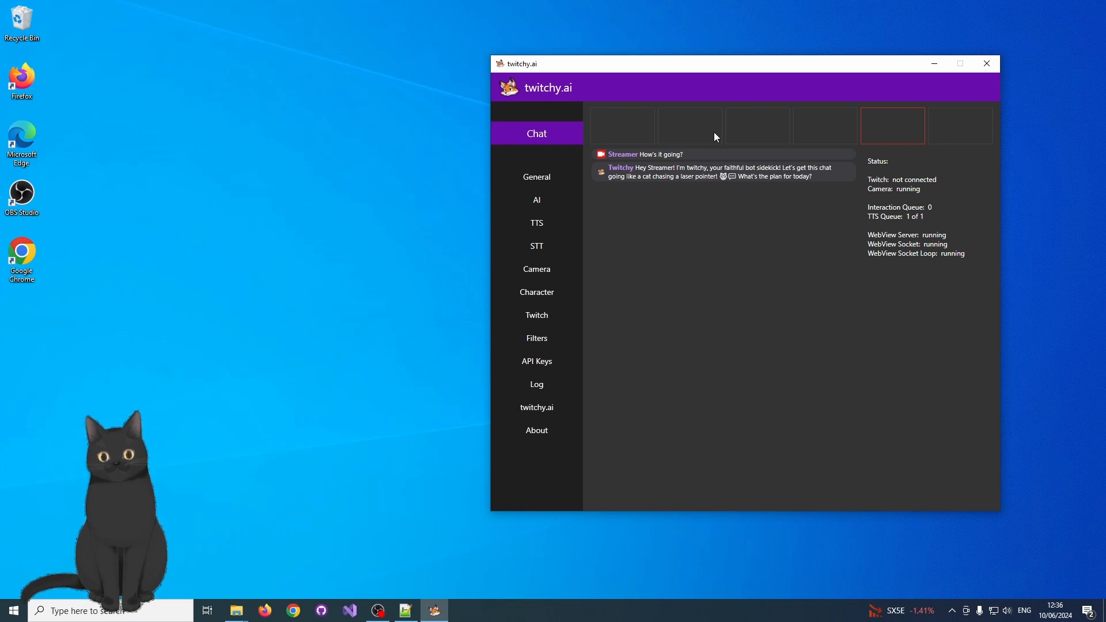
{"action": "key", "text": "ctrl+space"}
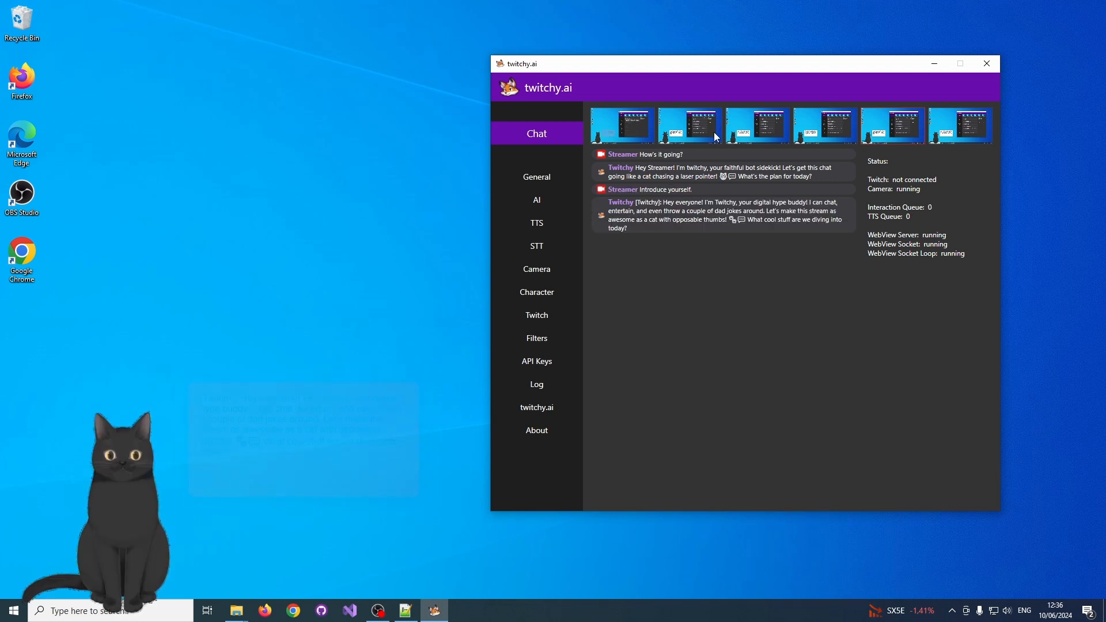
Connect the client to Twitch, authorize Ai Bot Client in the browser, and return to the twitchy.ai window.
{"action": "left_click", "coordinate": [550, 305]}
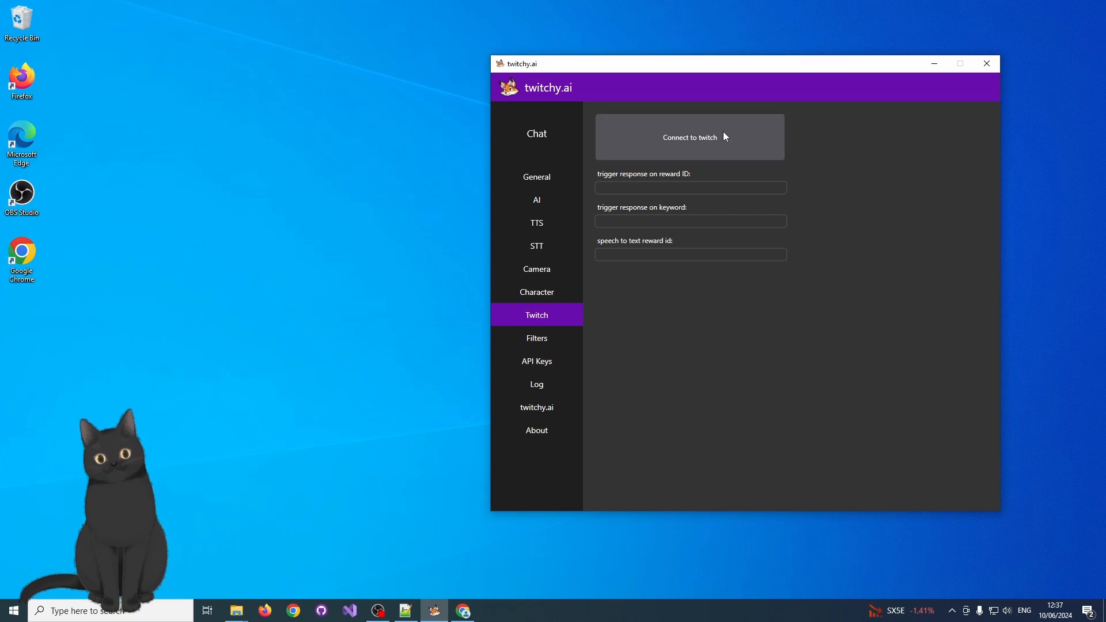
{"action": "left_click", "coordinate": [756, 139]}
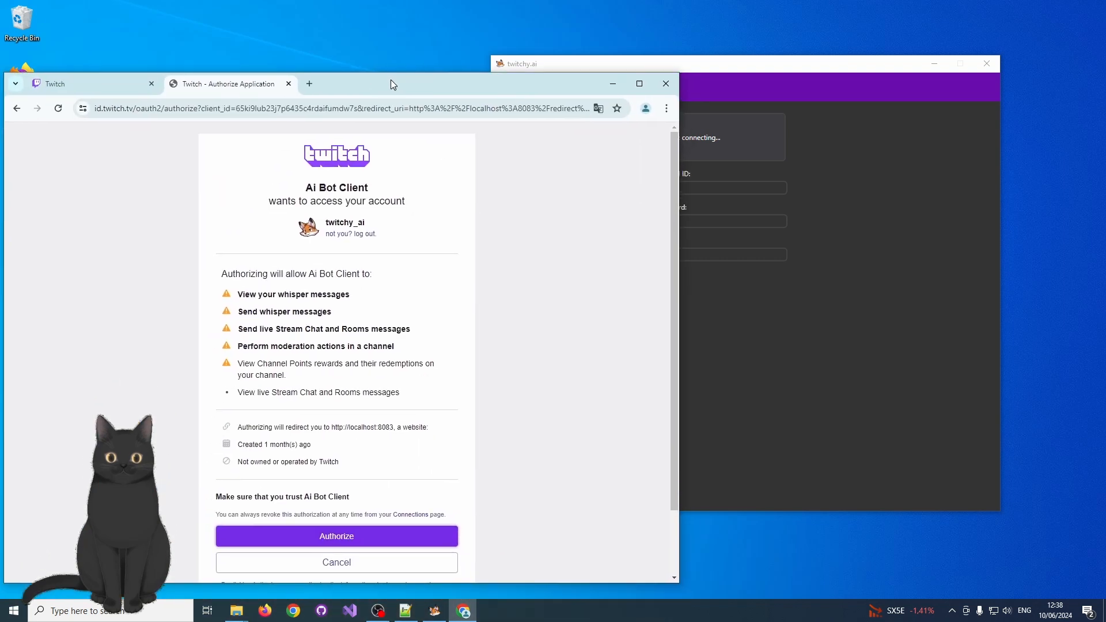
{"action": "left_click_drag", "start_coordinate": [390, 80], "coordinate": [440, 60]}
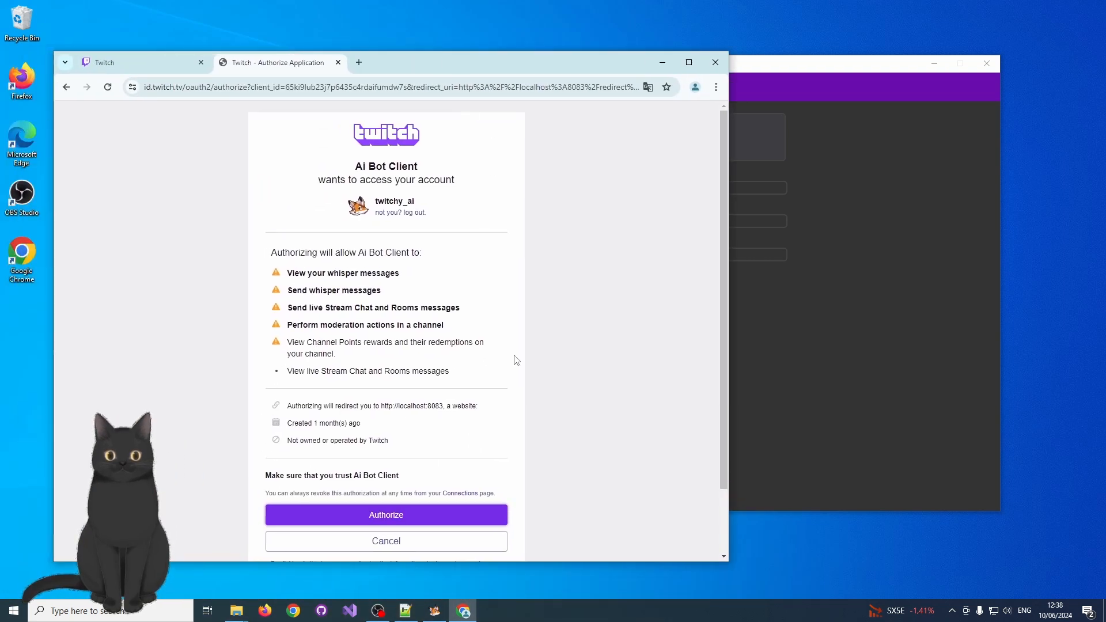
{"action": "left_click", "coordinate": [465, 514]}
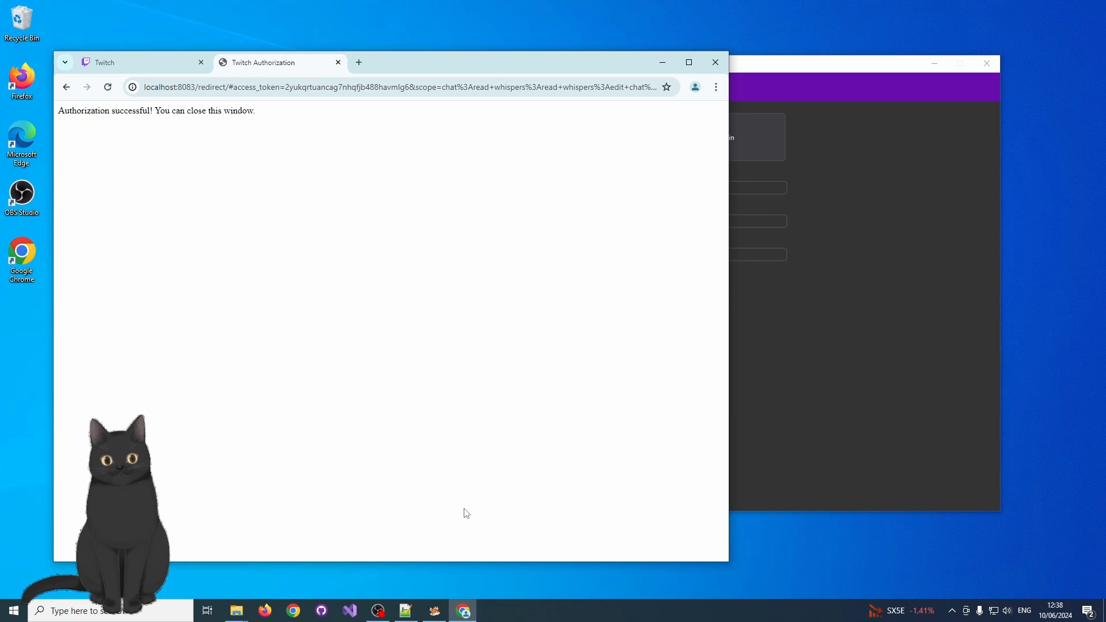
{"action": "left_click", "coordinate": [822, 98]}
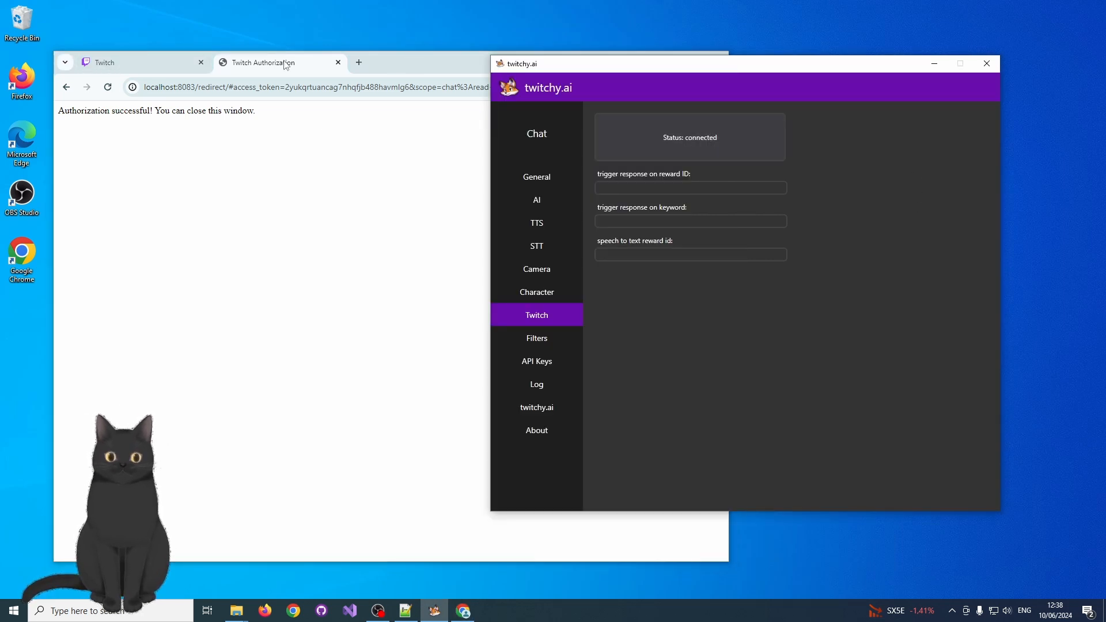
Open the channel's stream chat on Twitch and place the browser beside twitchy.ai with the bot's chat log showing.
{"action": "left_click", "coordinate": [166, 62]}
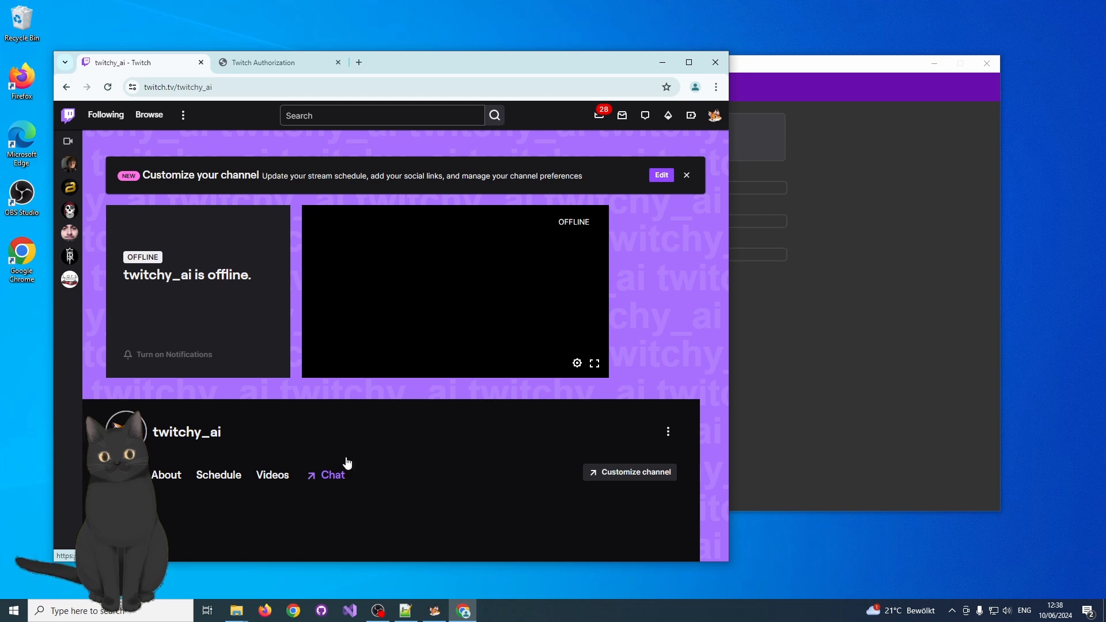
{"action": "left_click", "coordinate": [334, 476]}
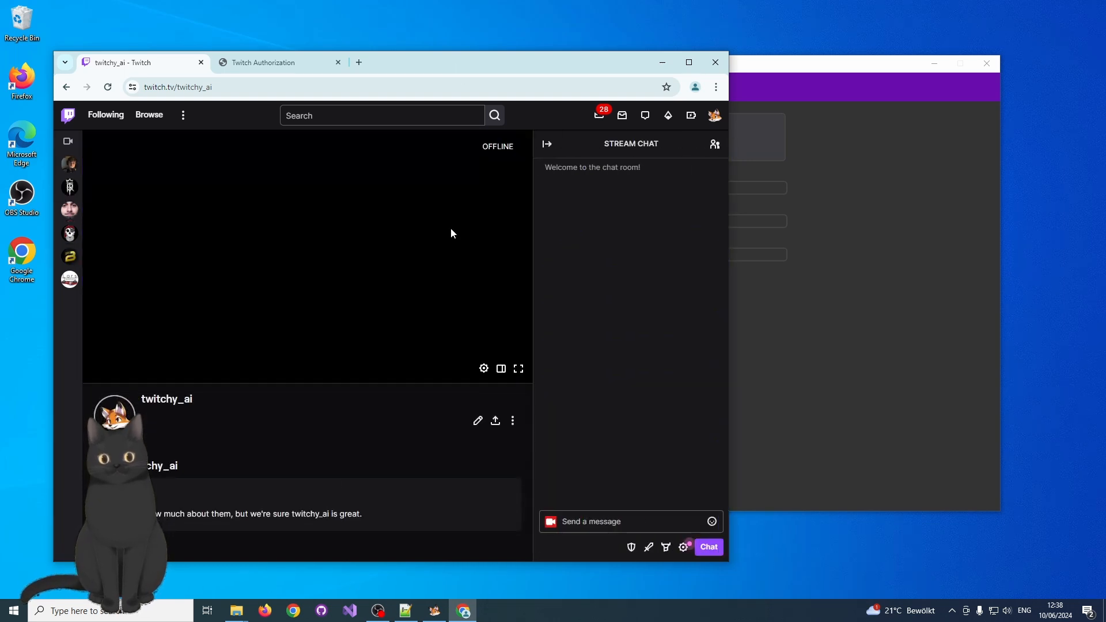
{"action": "left_click_drag", "start_coordinate": [471, 58], "coordinate": [101, 52]}
{"action": "left_click", "coordinate": [536, 134]}
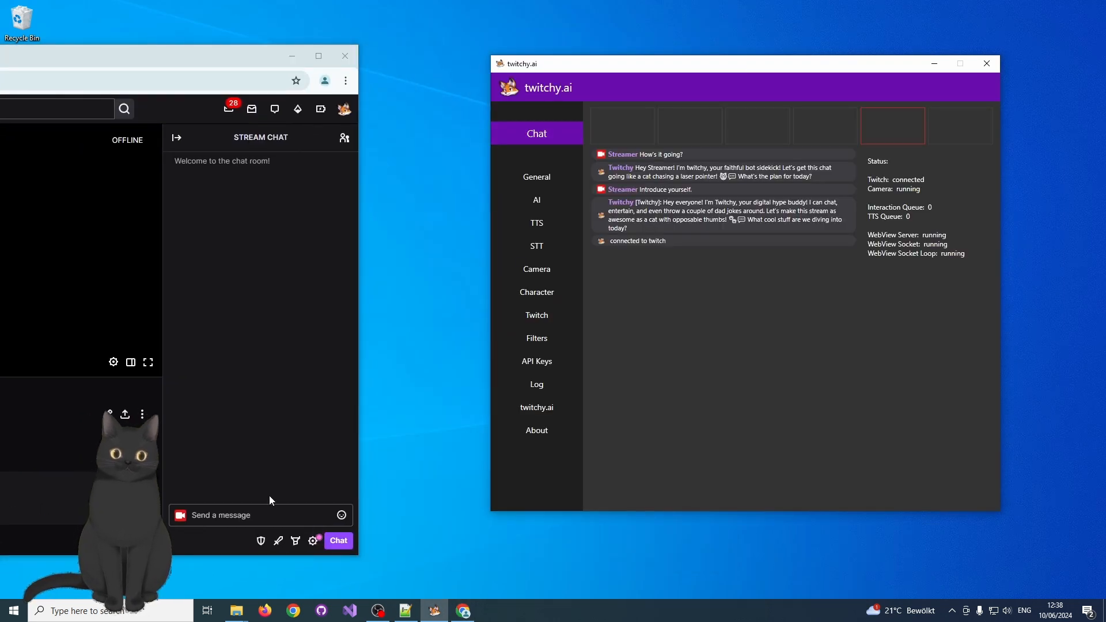
Send the message "3+4=?" in the Twitch stream chat.
{"action": "left_click", "coordinate": [270, 510]}
{"action": "type", "text": "hello"}
{"action": "key", "text": "Return"}
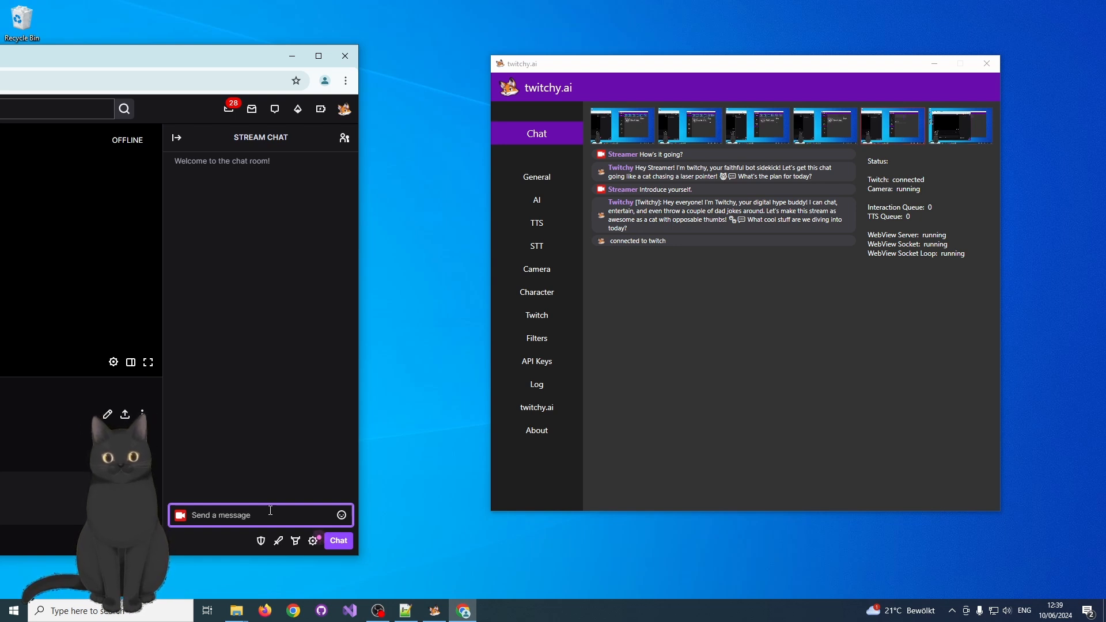
{"action": "type", "text": "3+4"}
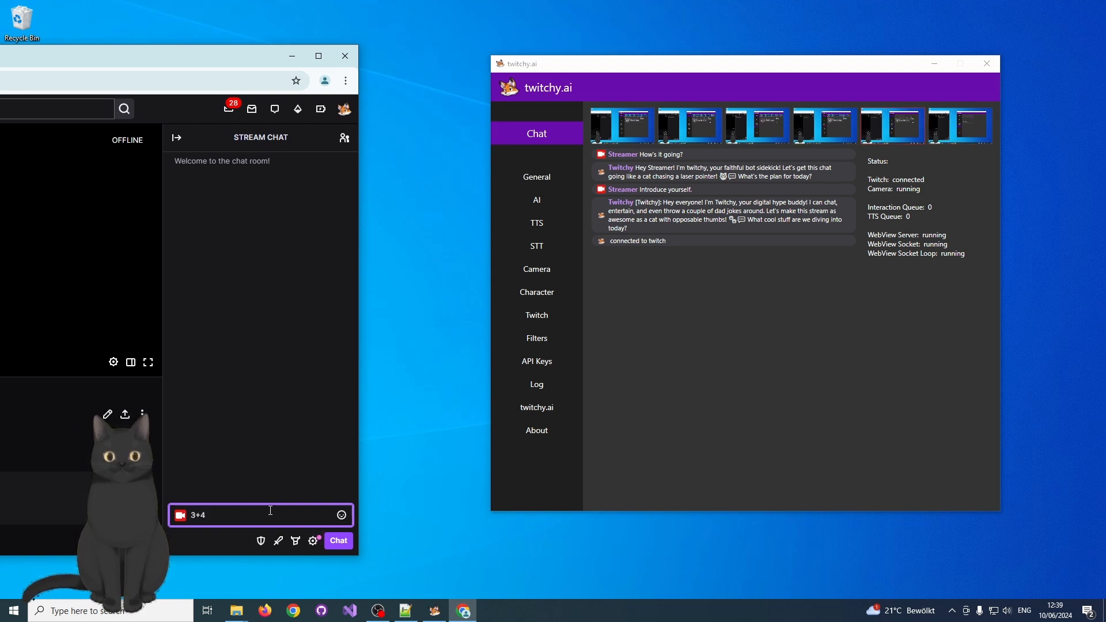
{"action": "type", "text": "+4"}
{"action": "key", "text": "Return"}
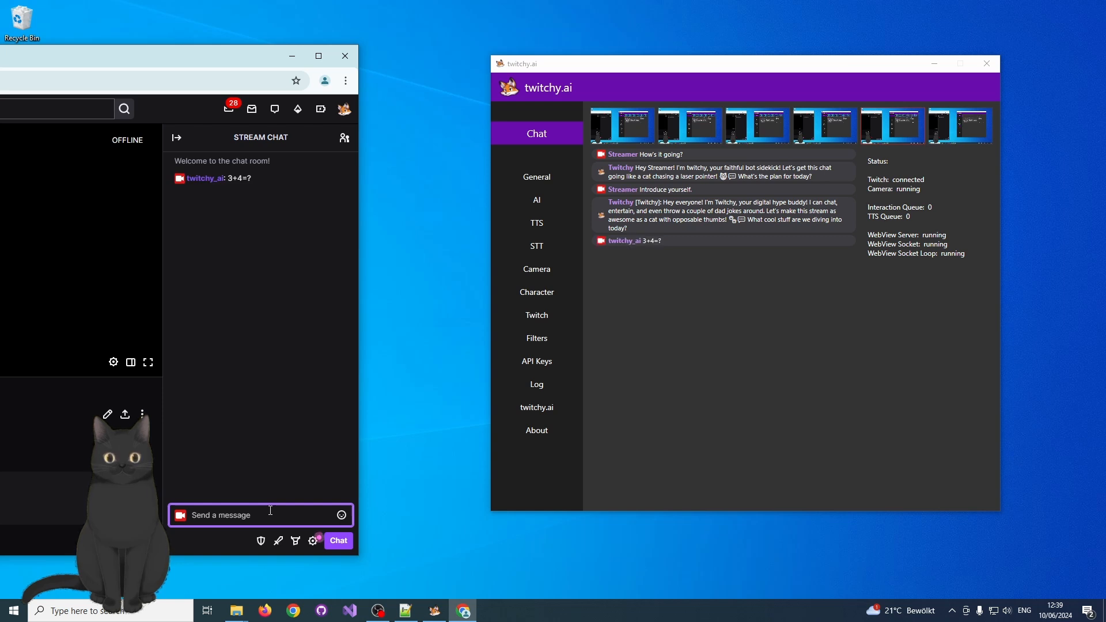
Draft "hey" in the stream chat and set twitchy.ai's Twitch response trigger keyword to "hey".
{"action": "type", "text": "hey"}
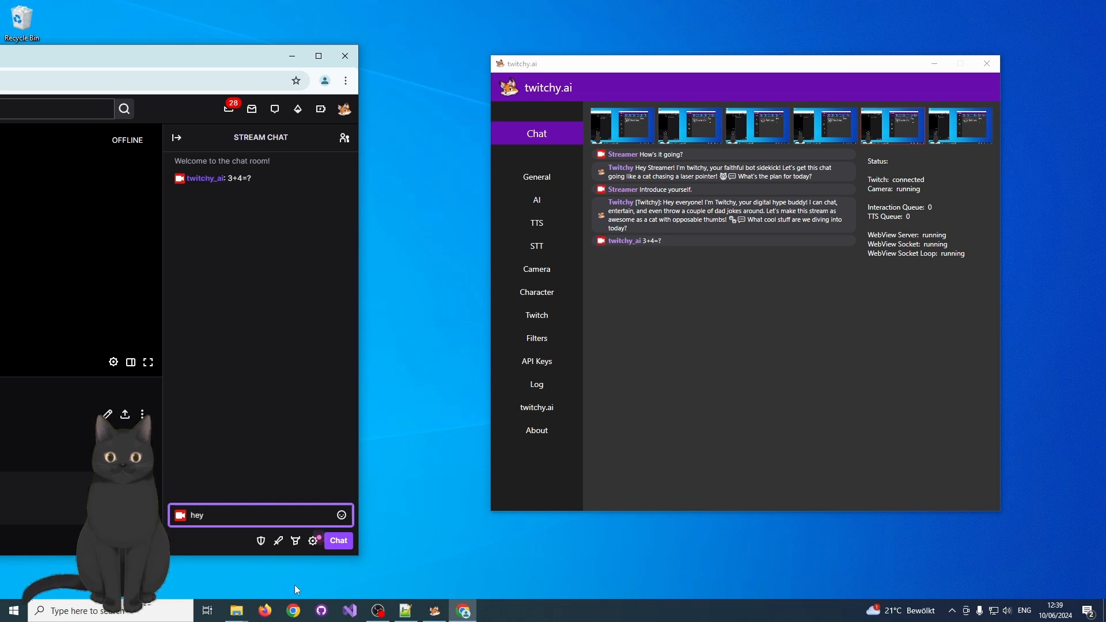
{"action": "left_click", "coordinate": [552, 312]}
{"action": "left_click", "coordinate": [720, 221]}
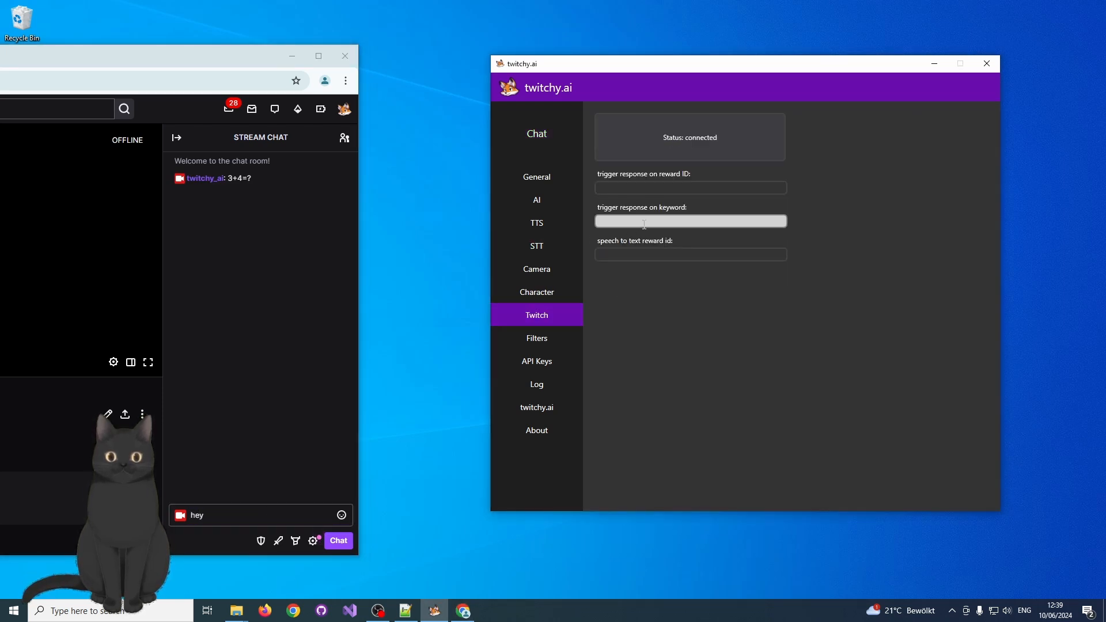
{"action": "type", "text": "hey"}
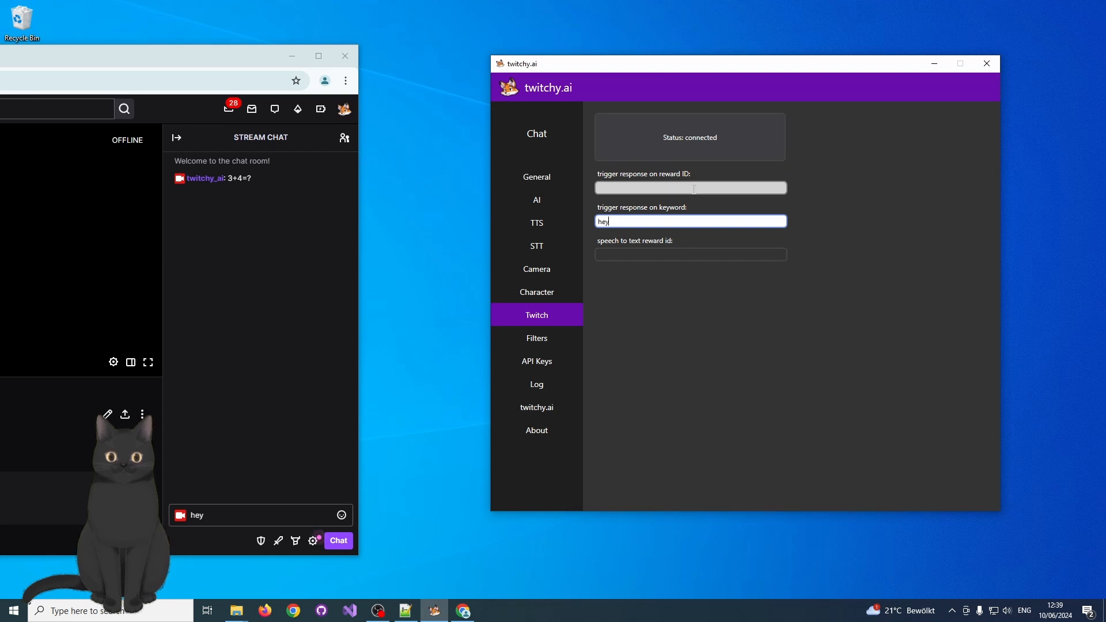
{"action": "mouse_move", "coordinate": [693, 190]}
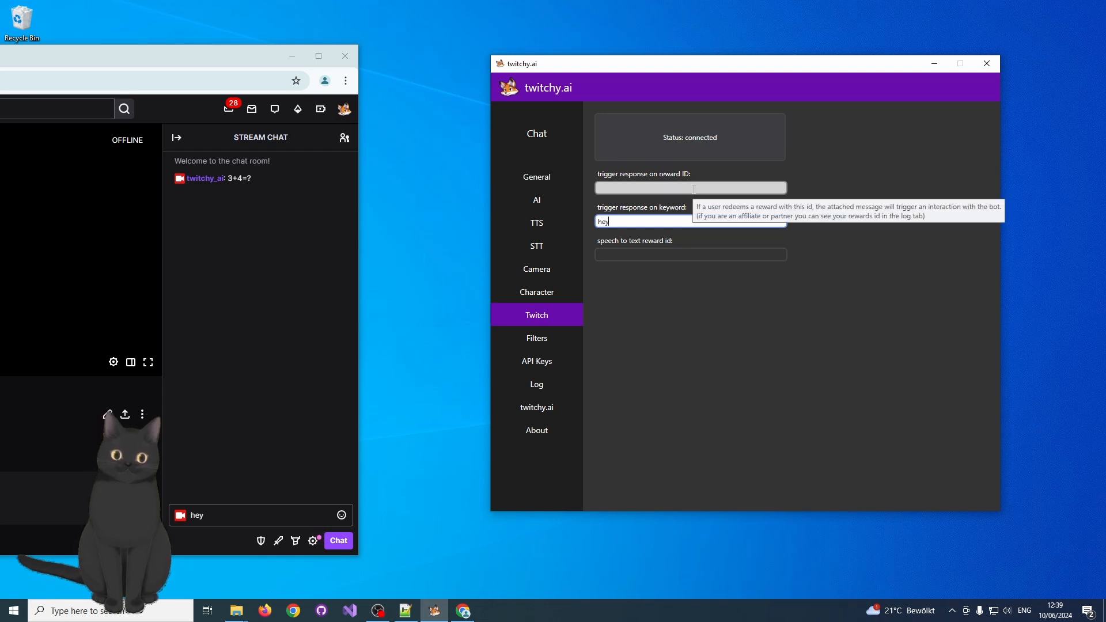
{"action": "mouse_move", "coordinate": [714, 253]}
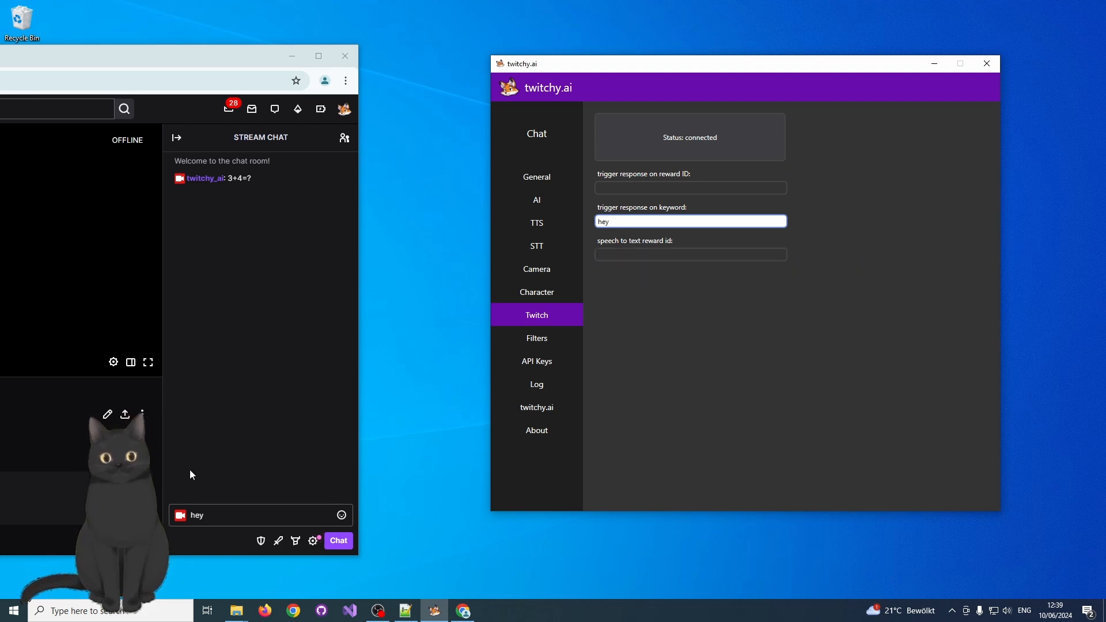
{"action": "key", "text": "Tab"}
Show the bot's chat log and send "hey please answer my last question" in the Twitch stream chat.
{"action": "left_click", "coordinate": [536, 136]}
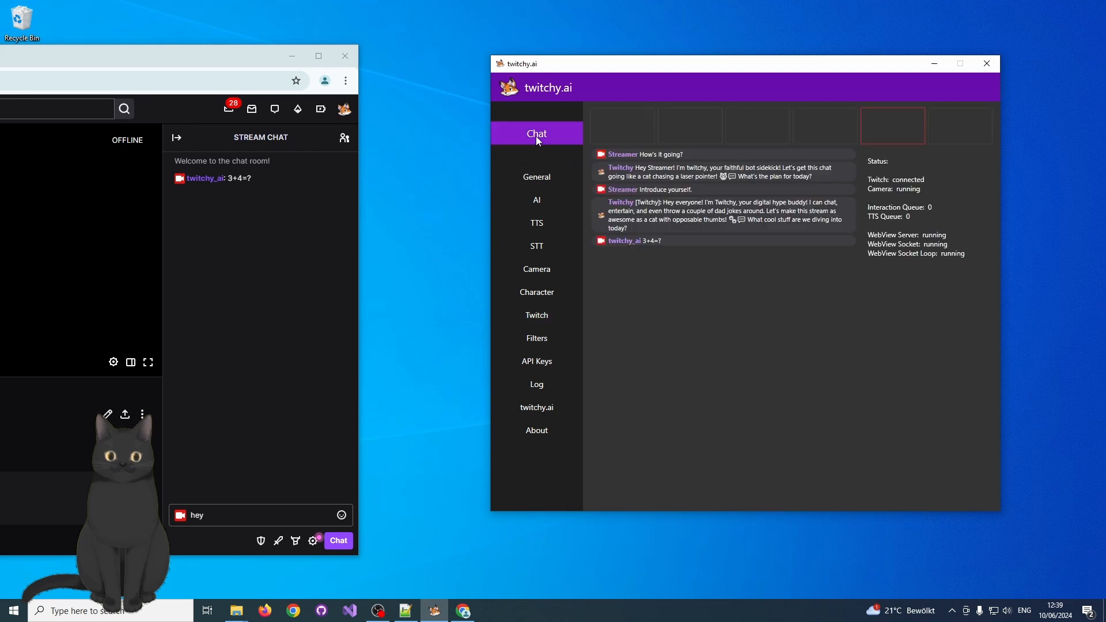
{"action": "left_click", "coordinate": [256, 518]}
{"action": "type", "text": "hey"}
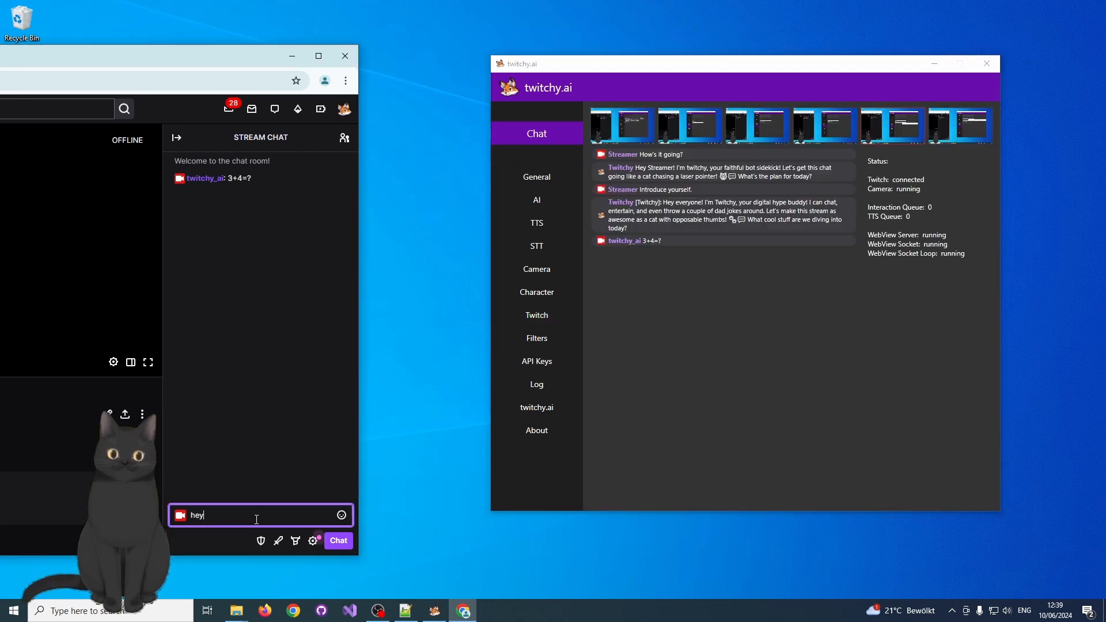
{"action": "type", "text": " plea"}
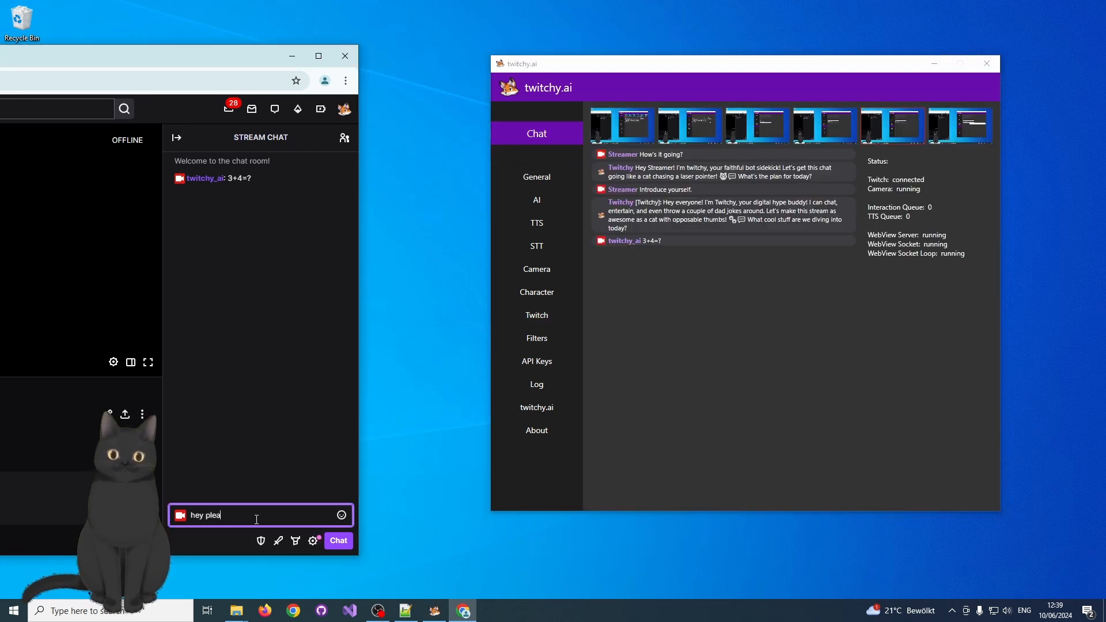
{"action": "type", "text": "se answer"}
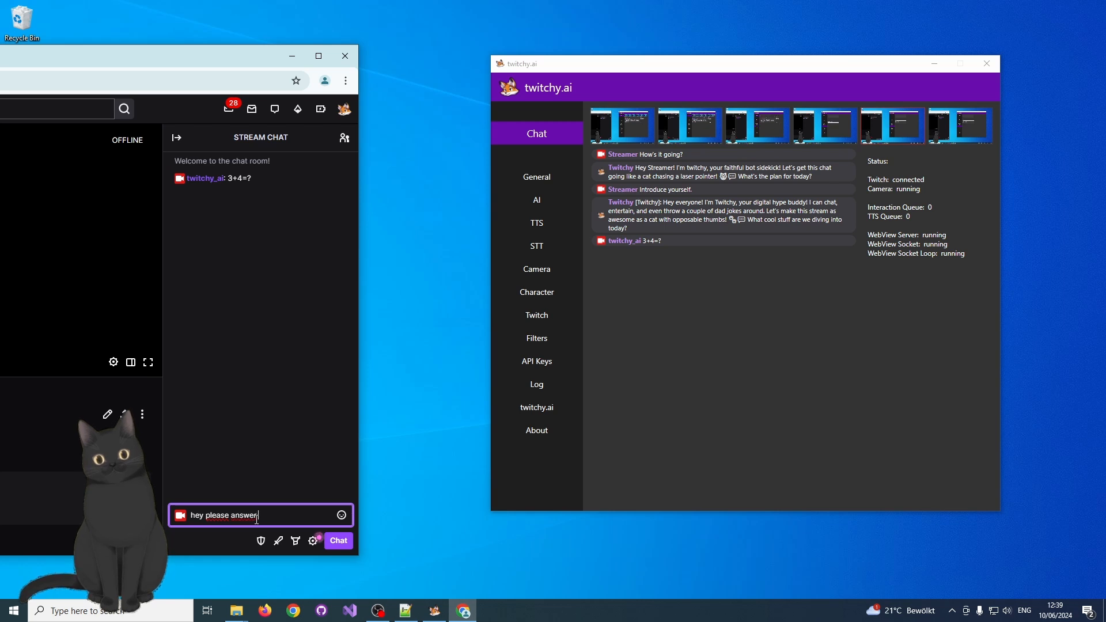
{"action": "type", "text": " my las"}
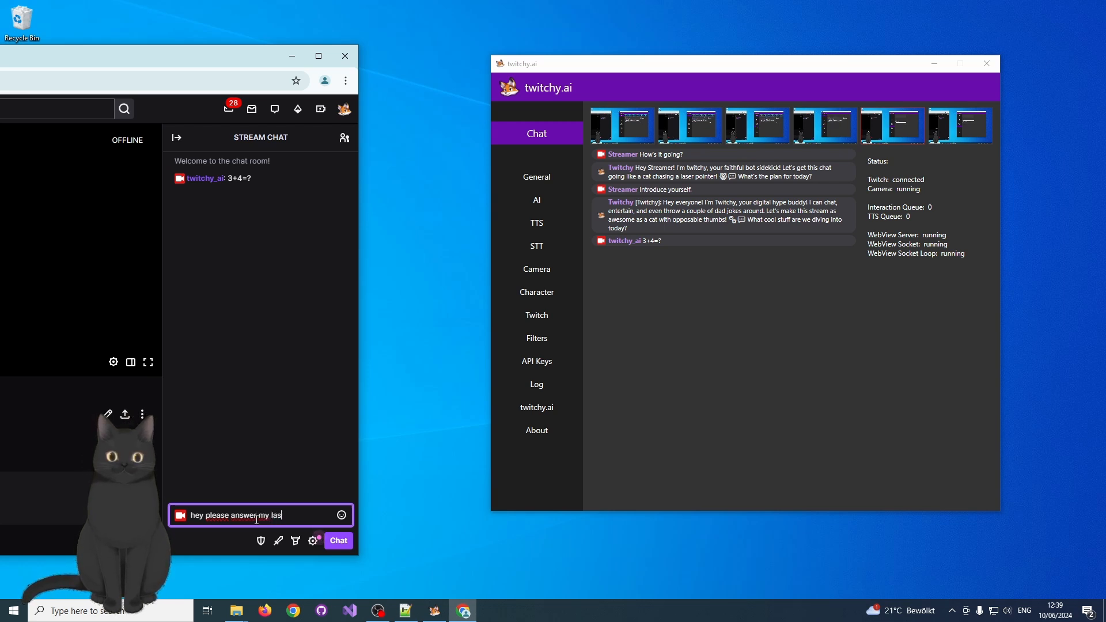
{"action": "type", "text": "t quests"}
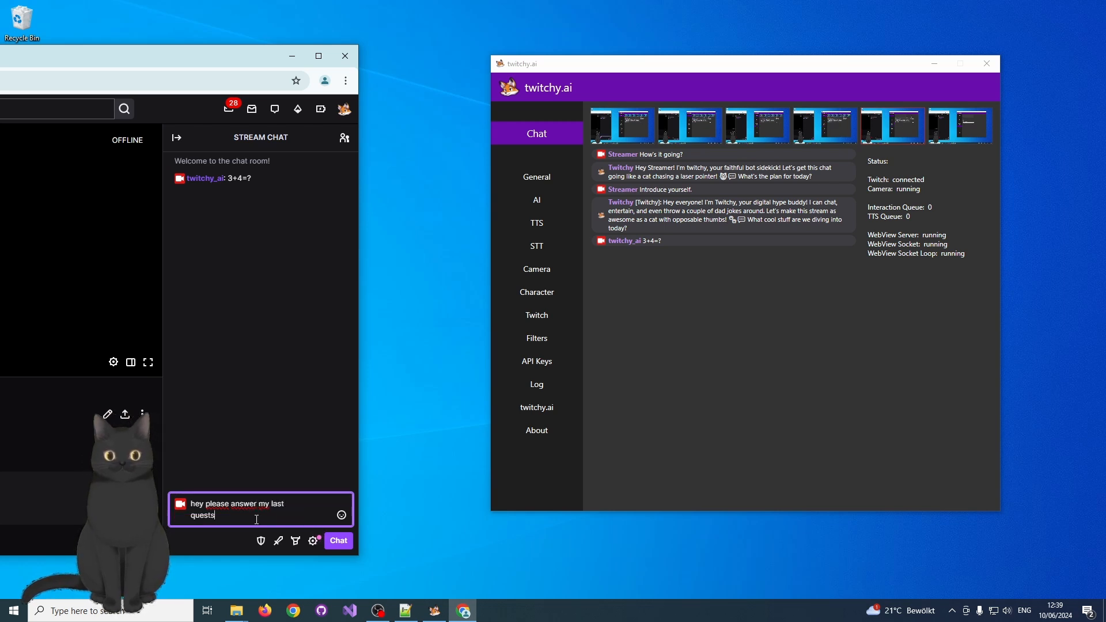
{"action": "key", "text": "BackSpace"}
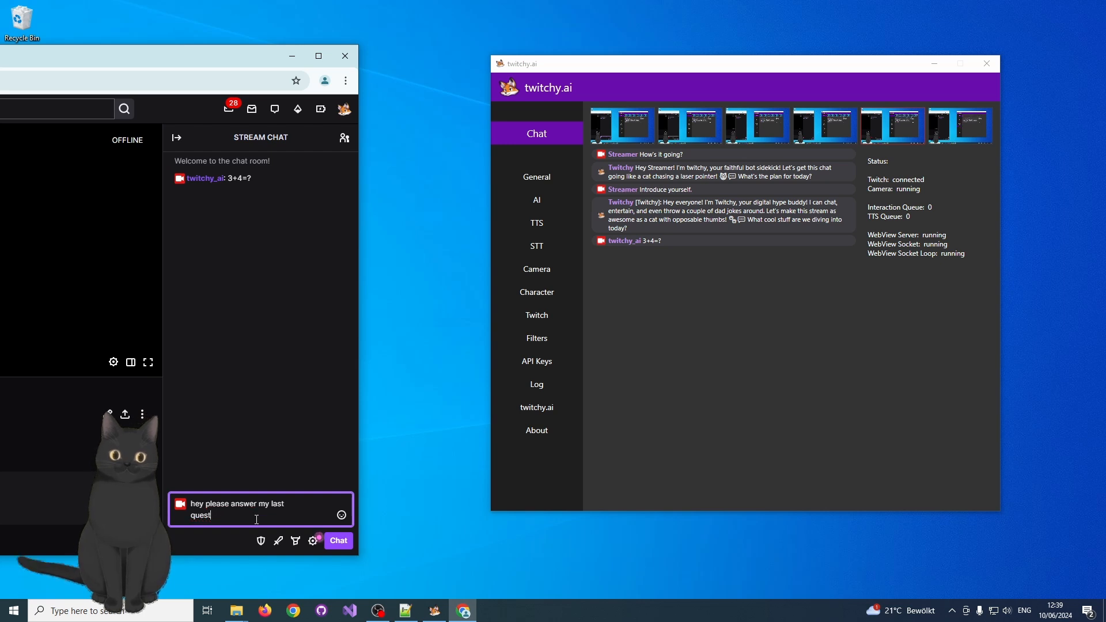
{"action": "type", "text": "ion"}
{"action": "key", "text": "Return"}
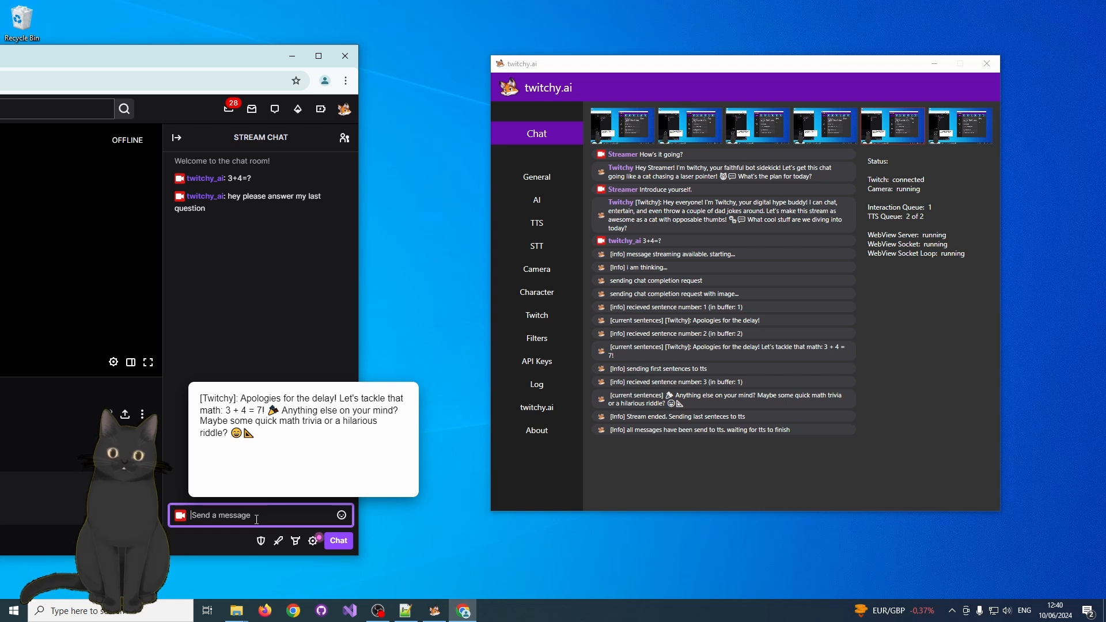
Send "hey what do you see?" in the Twitch stream chat to test the bot's vision.
{"action": "type", "text": "hey what do you see?"}
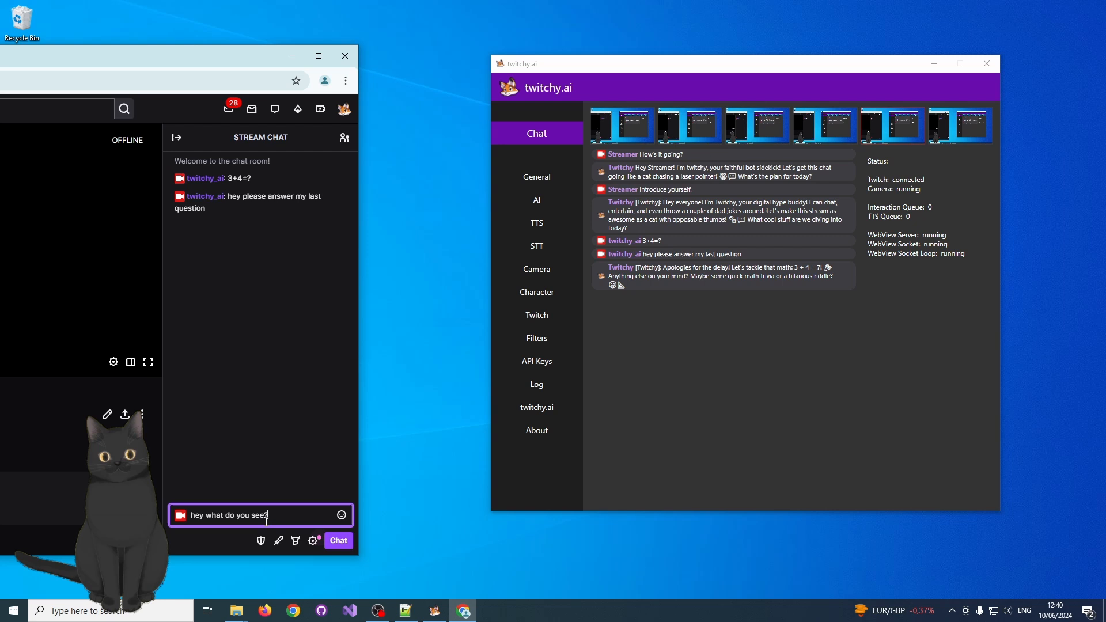
{"action": "key", "text": "Return"}
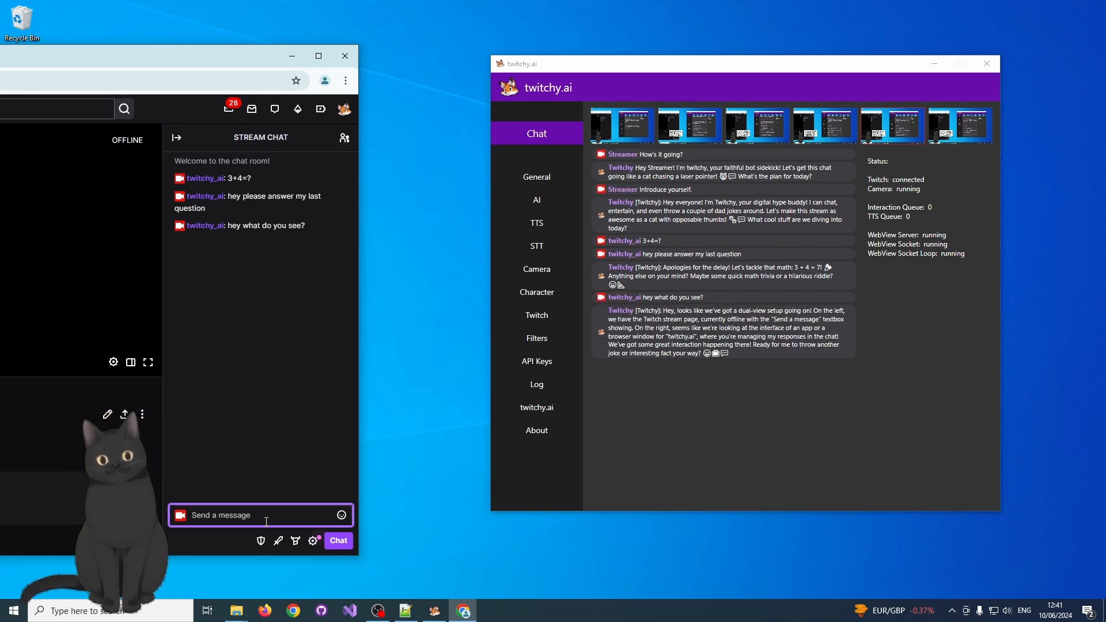
Open the camera settings and read the explanation of the max width option.
{"action": "left_click", "coordinate": [540, 278]}
{"action": "left_click", "coordinate": [539, 275]}
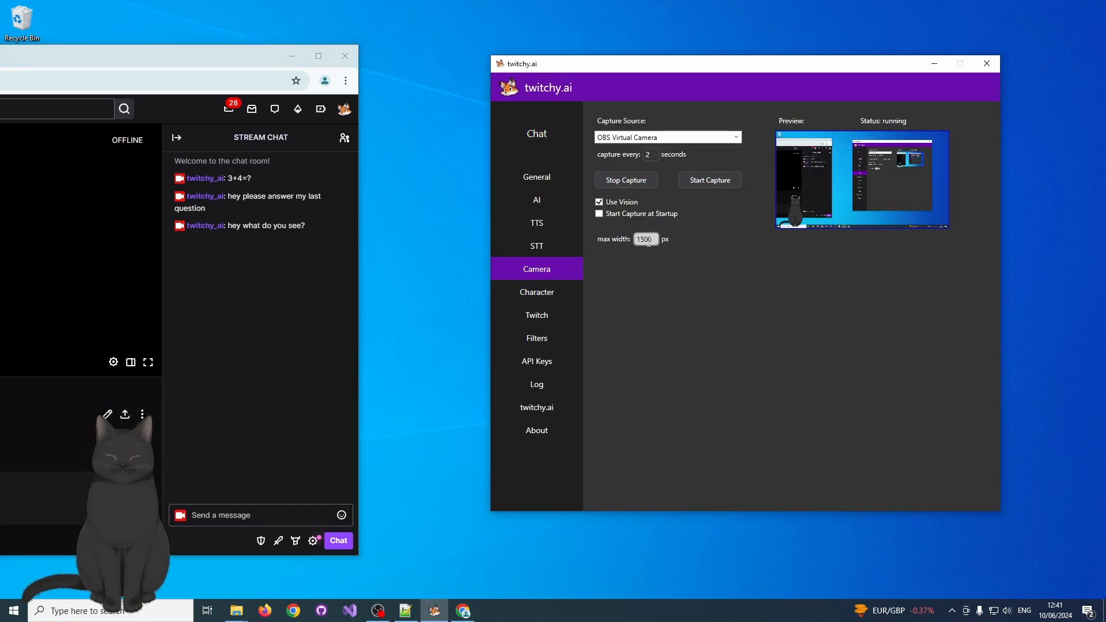
{"action": "mouse_move", "coordinate": [656, 242]}
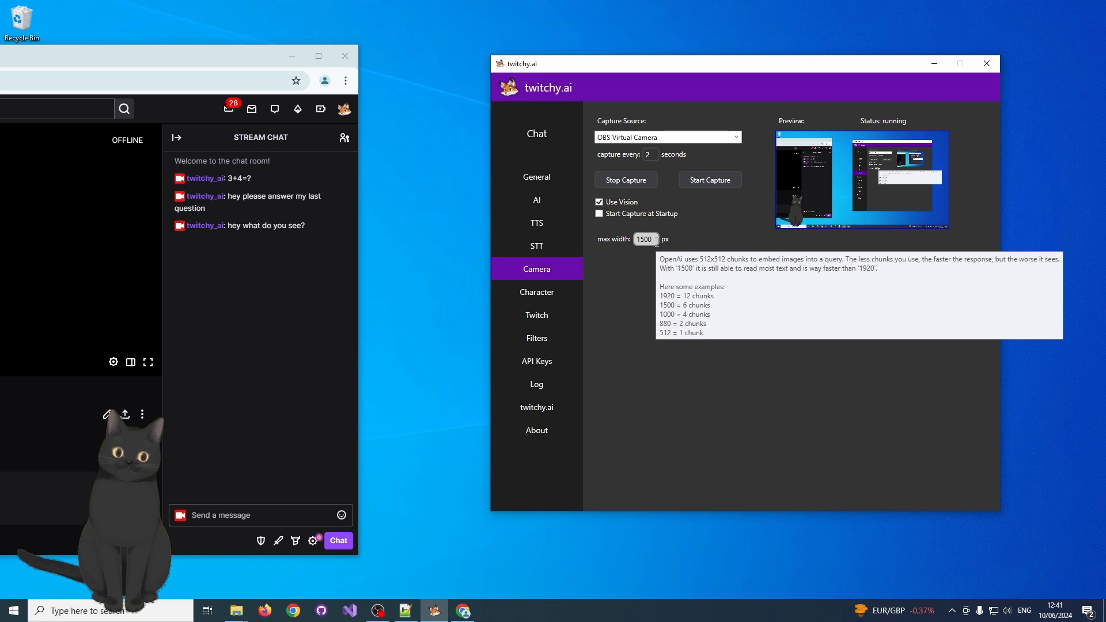